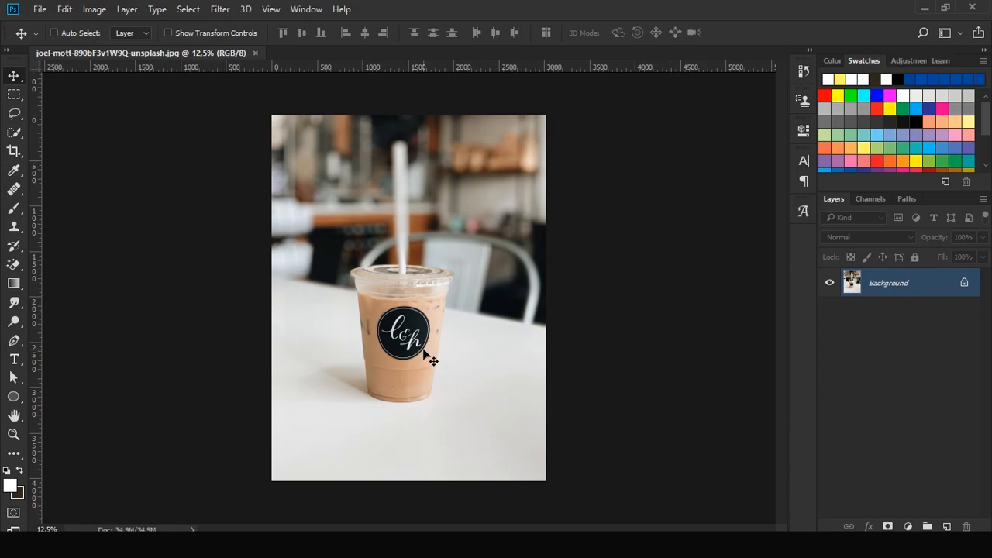
Examine the coffee cup photo up close and its Unsplash source page in the browser, highlighting the page address.
scroll(411, 338, "up", 5)
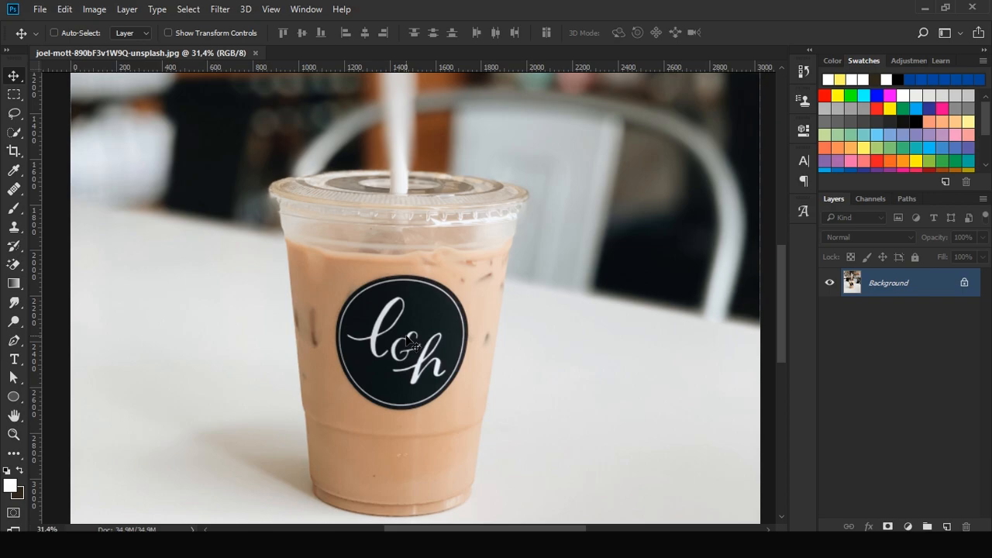
scroll(408, 339, "down", 3)
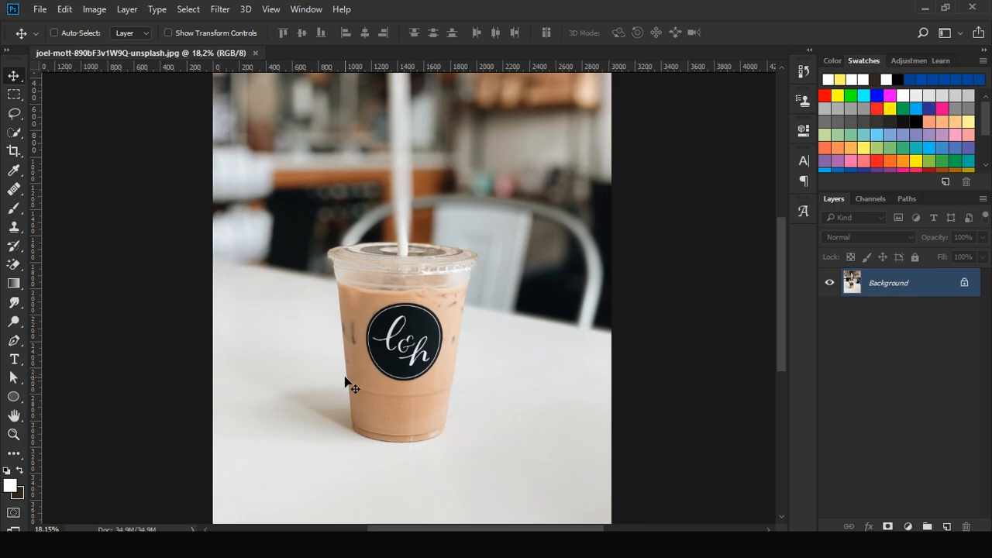
left_click(116, 544)
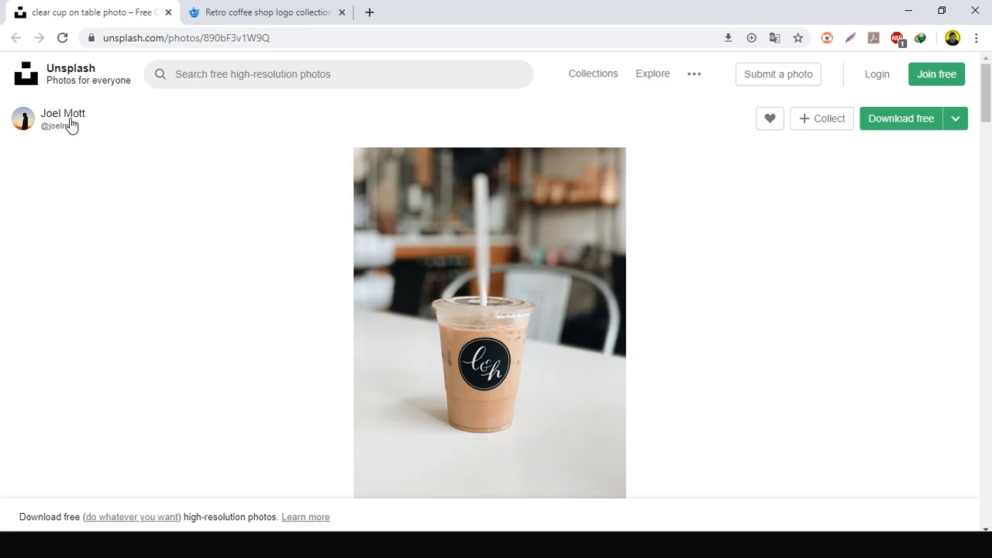
left_click(150, 39)
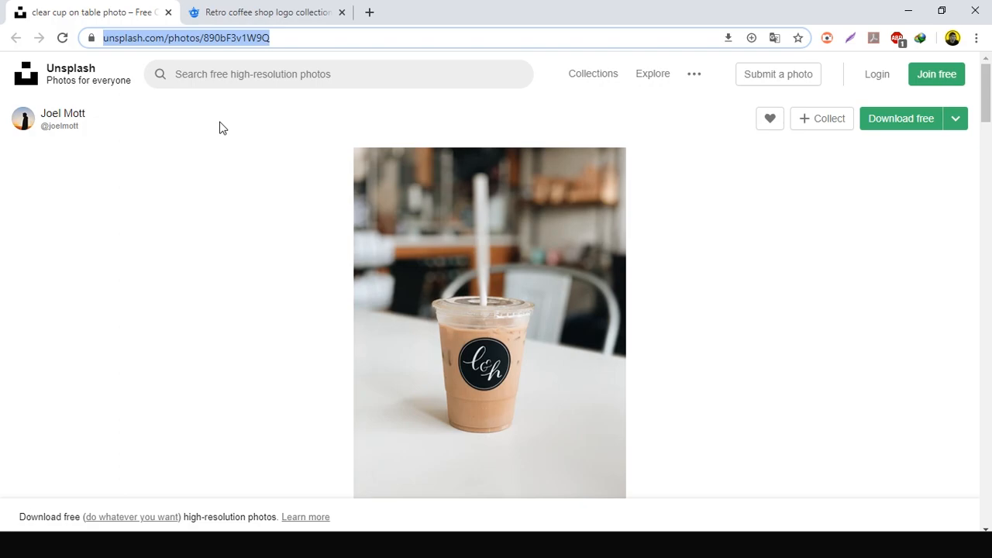
left_click(252, 196)
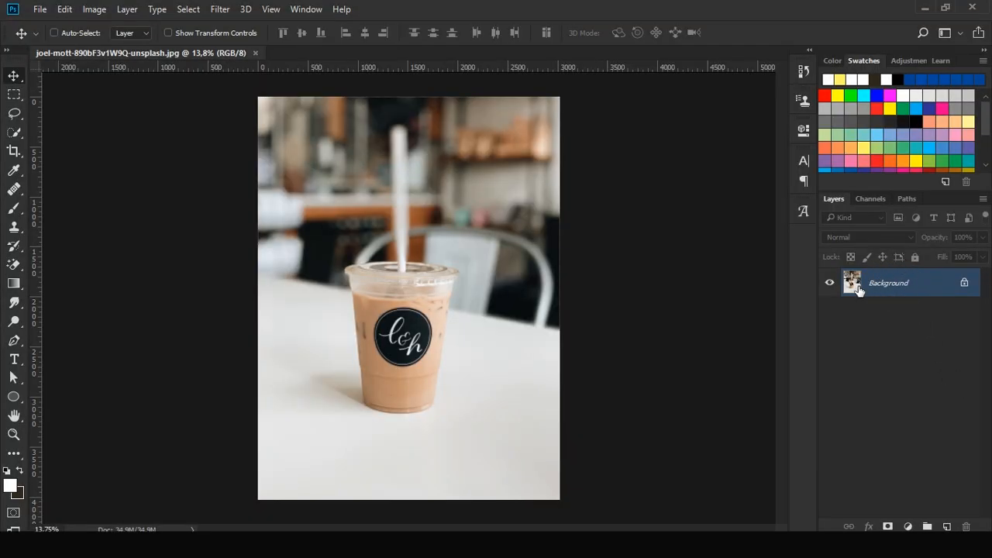
Duplicate the Background layer as a new layer named Foto and hide the original Background layer.
key("ctrl+j")
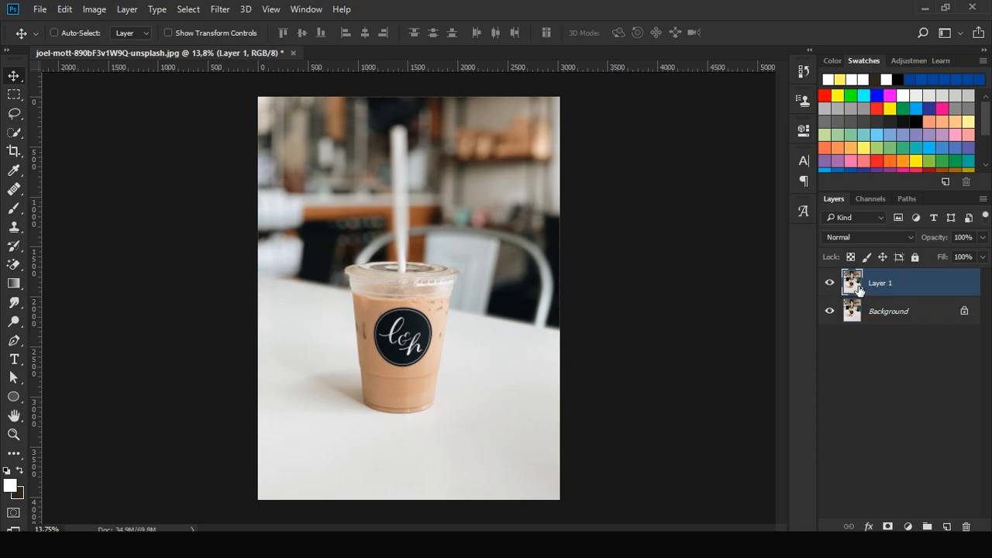
left_click(830, 311)
double_click(880, 283)
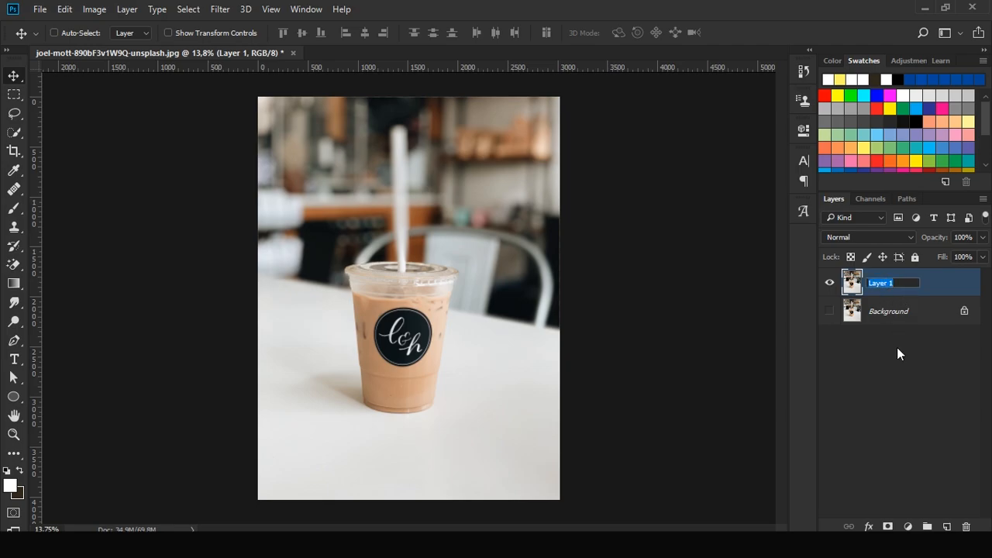
type("Foto")
key("Return")
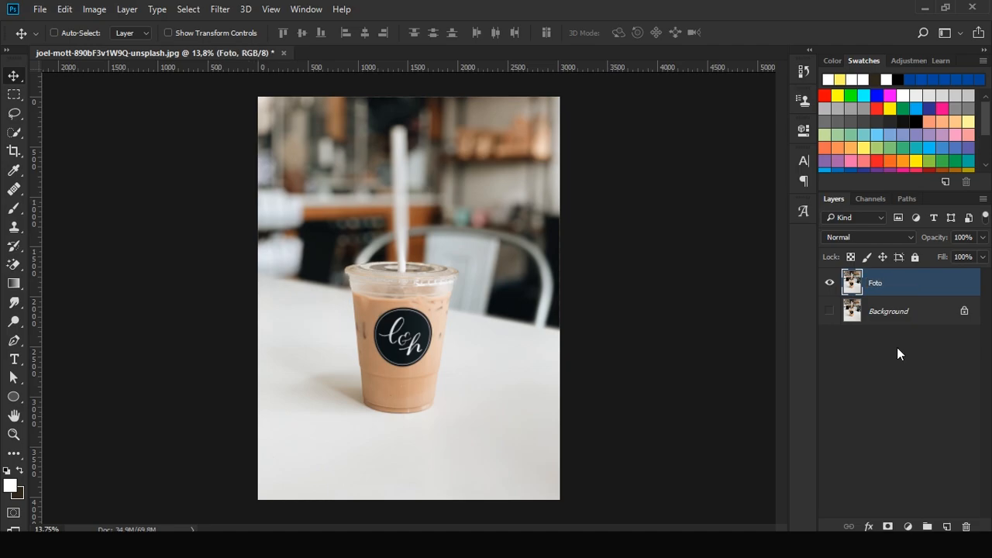
left_click(873, 412)
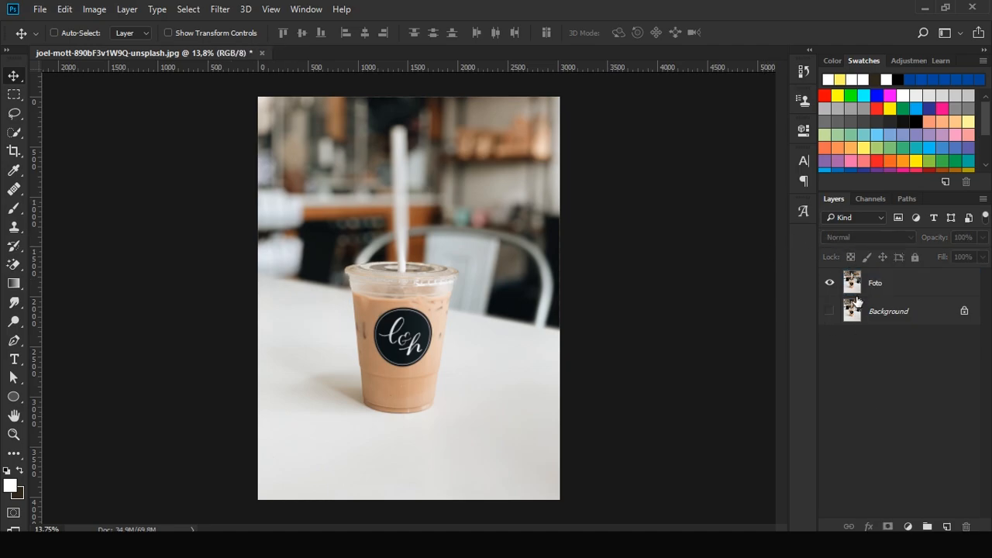
Trace a closed Pen tool path around the round black logo on the Foto layer and convert it to a new selection with 0 px feather.
left_click(848, 284)
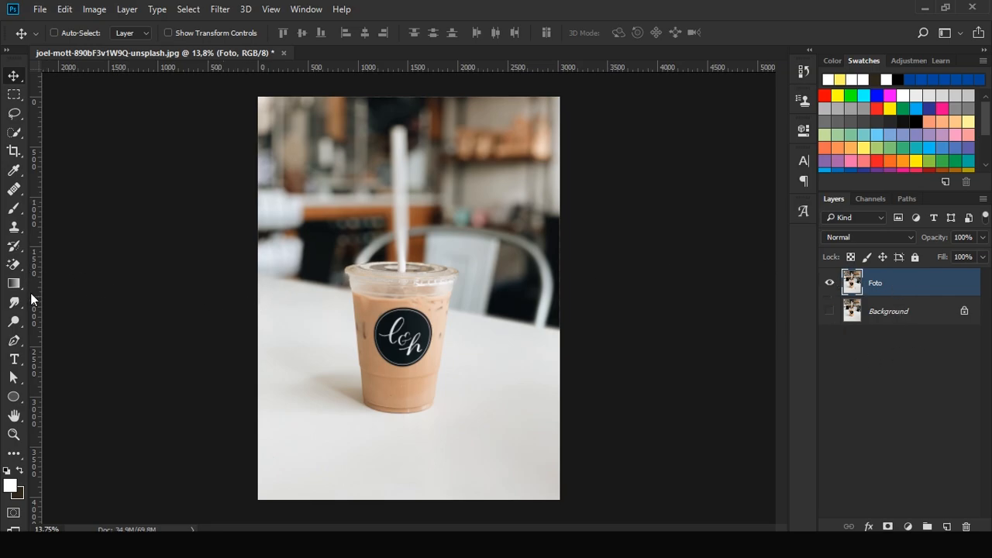
left_click(16, 342)
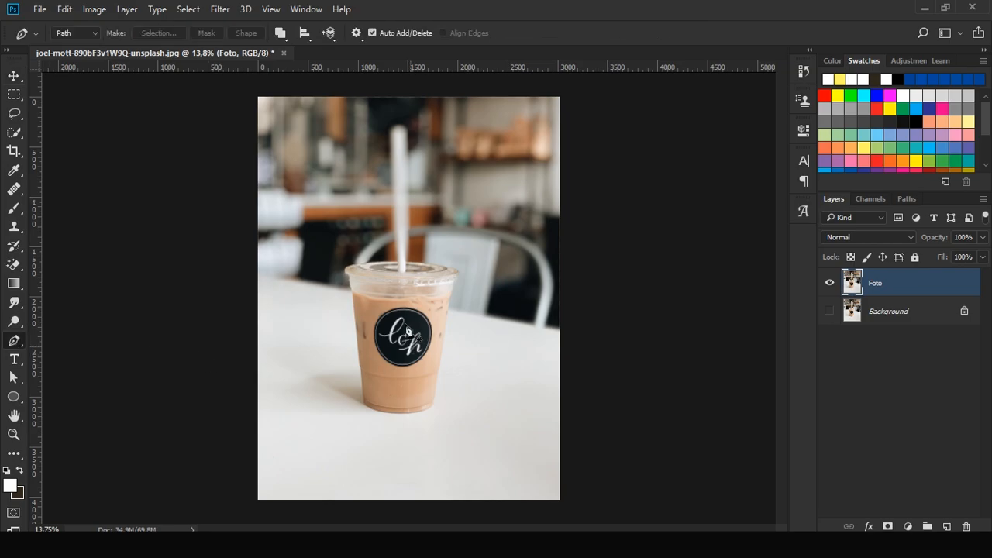
scroll(406, 335, "up", 2)
scroll(385, 339, "up", 2)
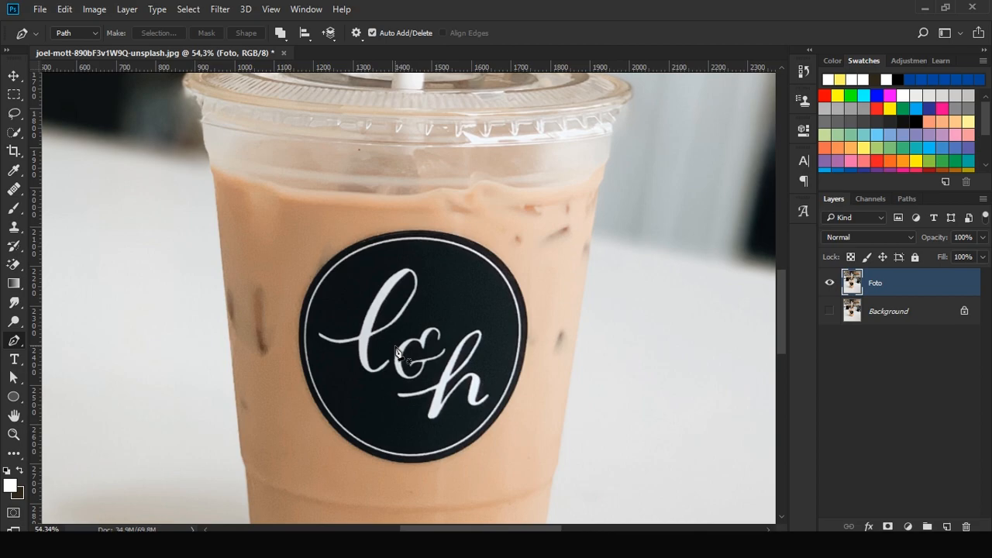
left_click(85, 32)
left_click(75, 33)
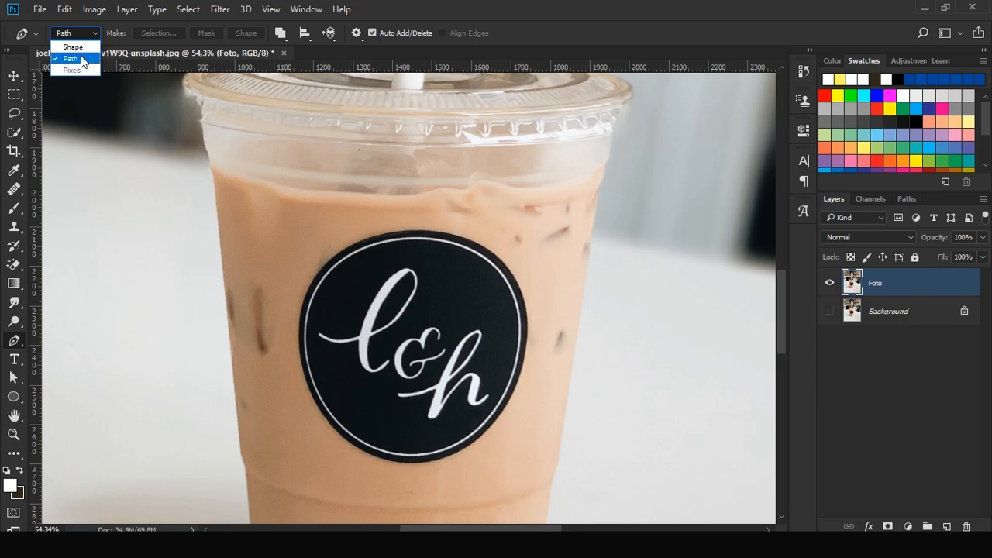
left_click(73, 51)
left_click(345, 237)
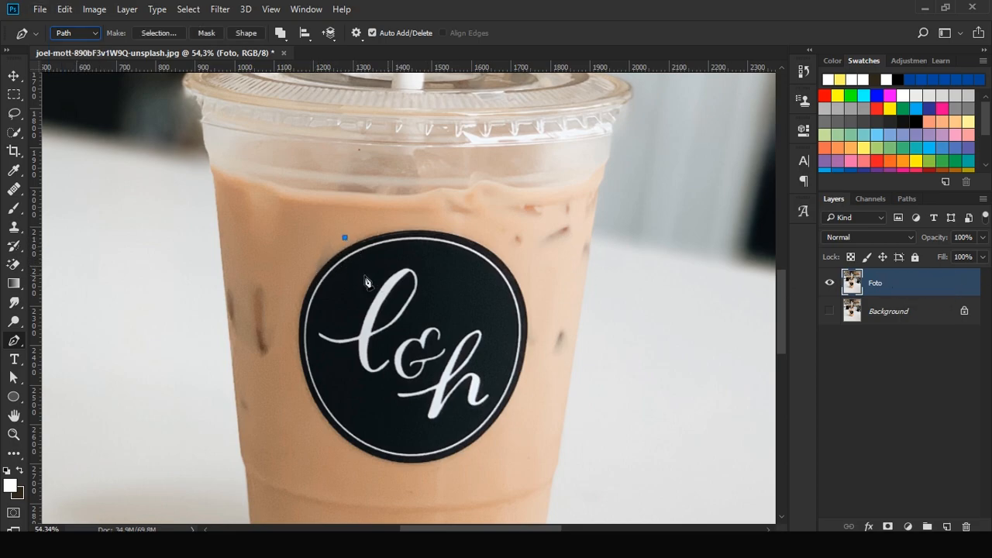
left_click(310, 270)
left_click(293, 306)
left_click(289, 347)
left_click(296, 381)
left_click(311, 416)
left_click(343, 449)
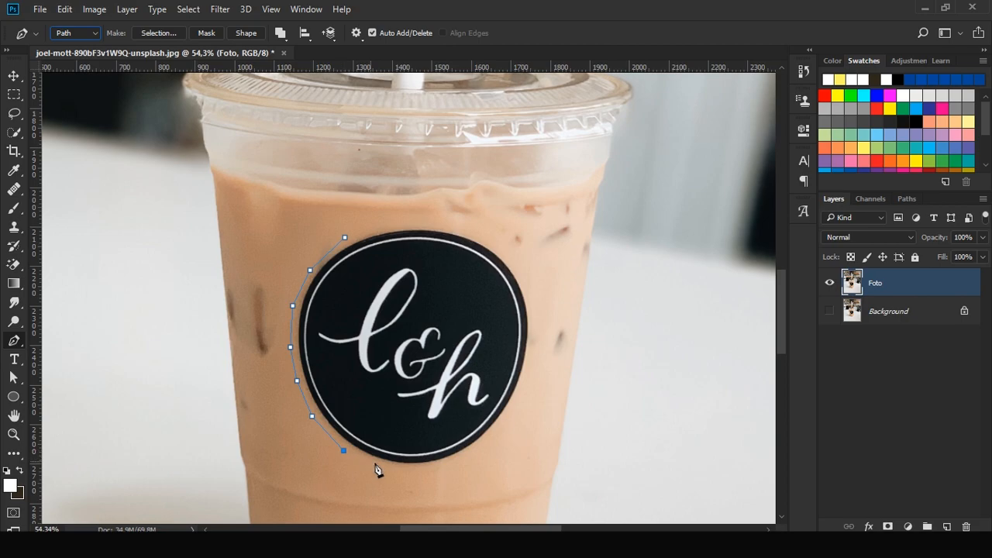
left_click(381, 469)
left_click(443, 469)
left_click(480, 450)
left_click(510, 415)
left_click(532, 375)
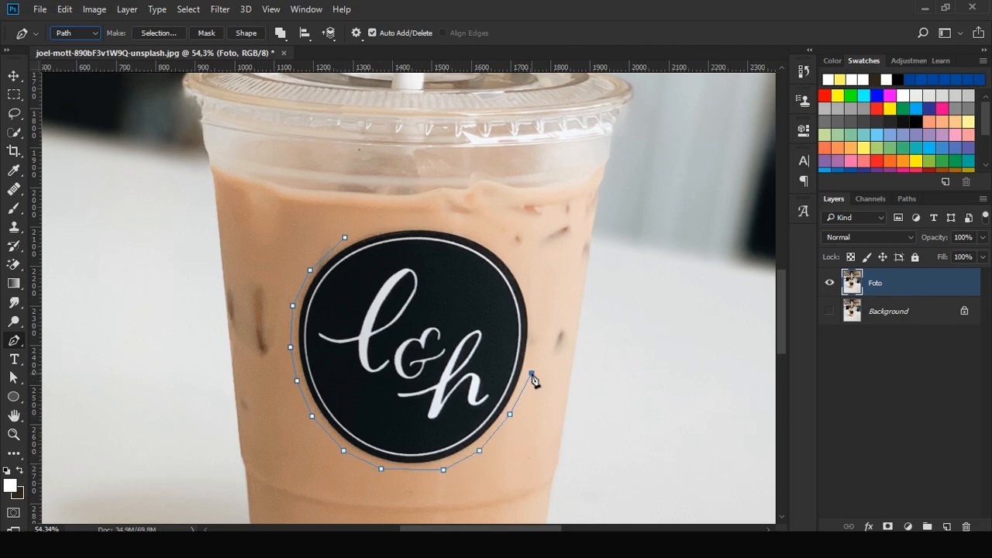
left_click(537, 313)
left_click(516, 264)
left_click(480, 232)
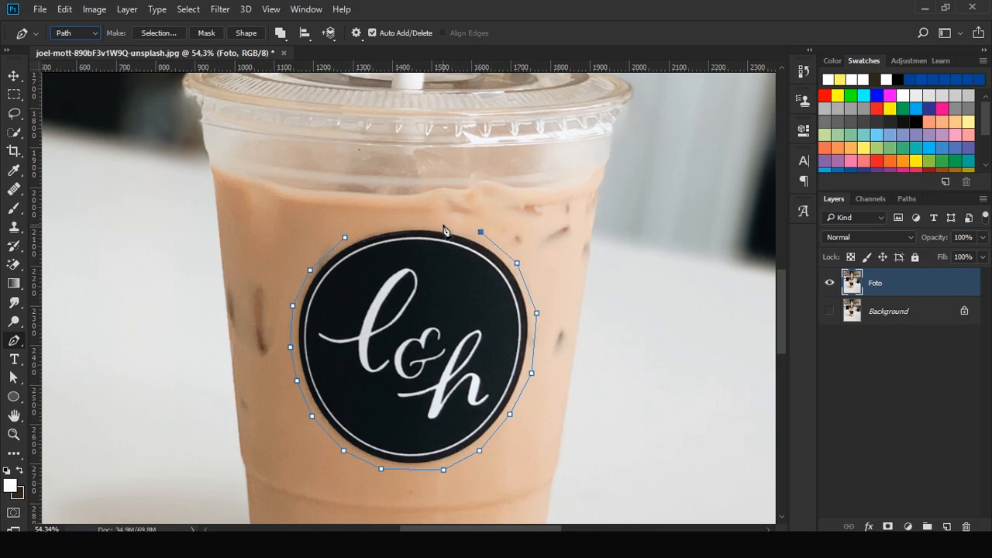
left_click(435, 221)
left_click(384, 223)
left_click(345, 238)
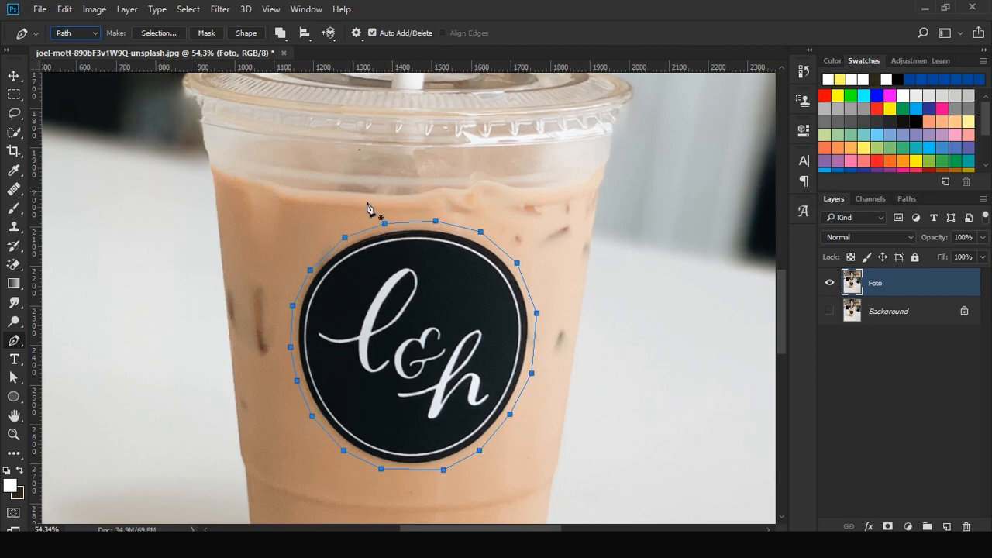
left_click(157, 33)
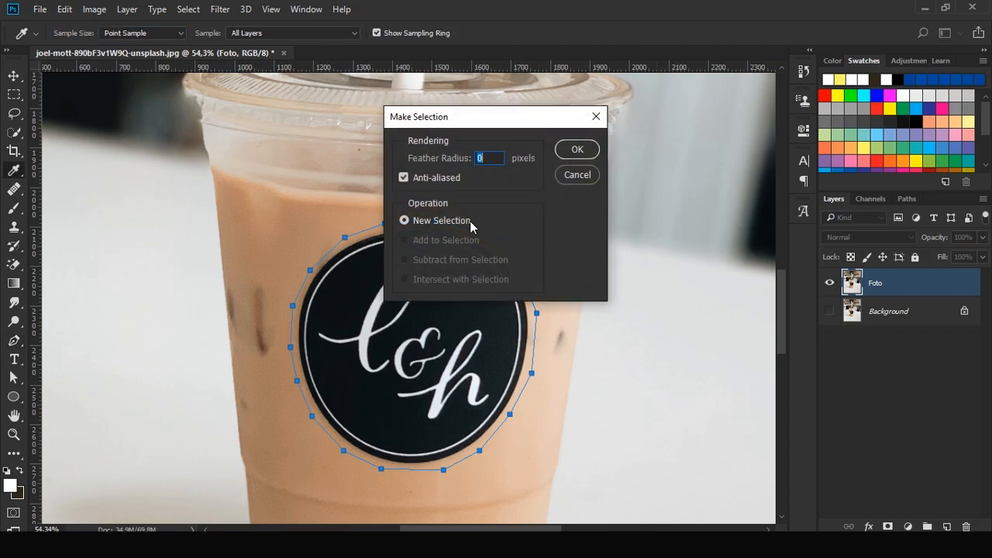
left_click(576, 150)
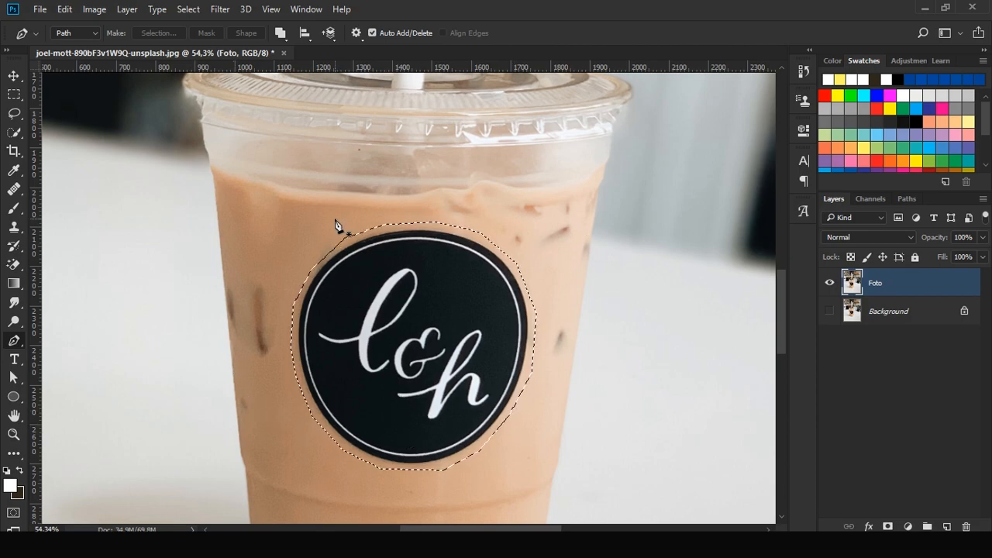
left_click(64, 9)
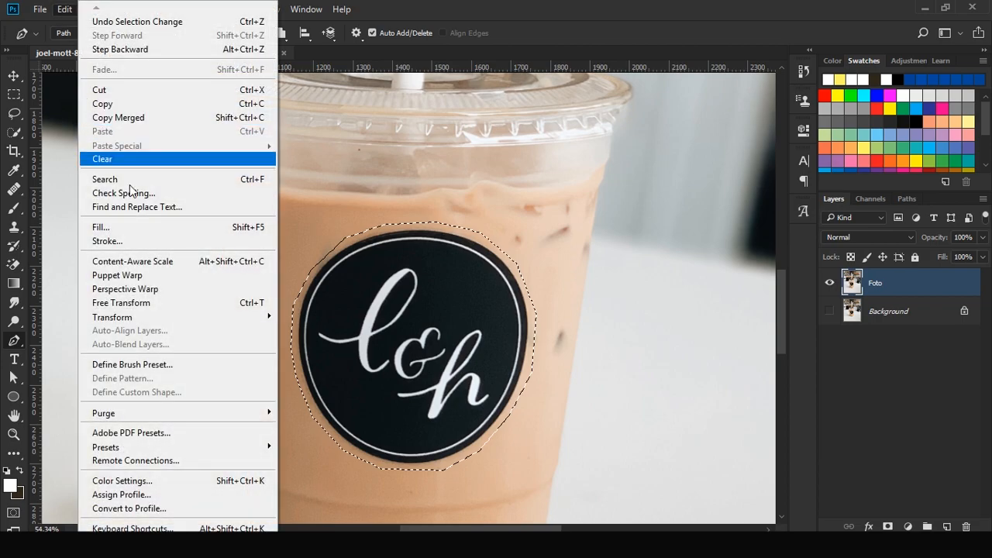
left_click(149, 229)
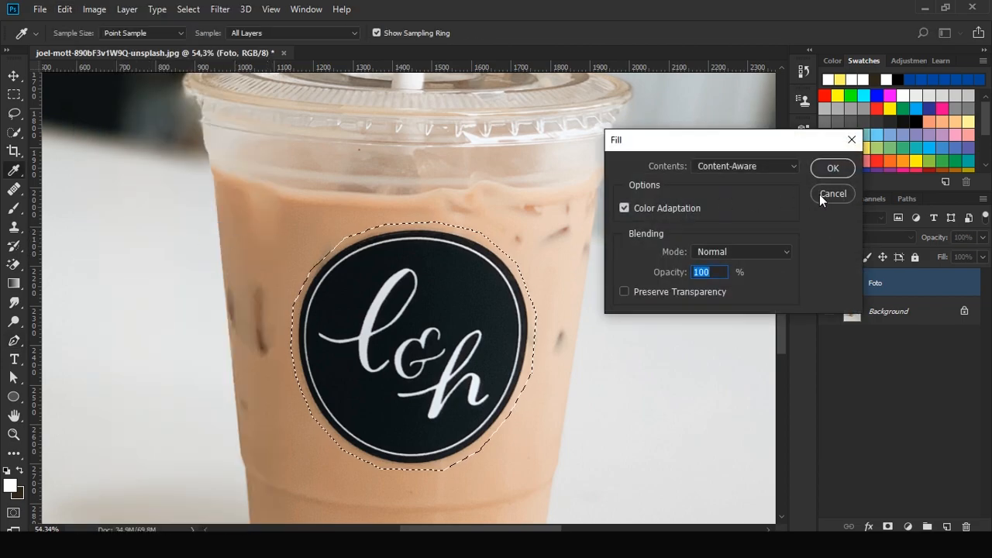
left_click(832, 193)
key("p")
Fill the logo selection using Content-Aware with Color Adaptation, Normal mode and 100% opacity, and clear the selection.
left_click(64, 9)
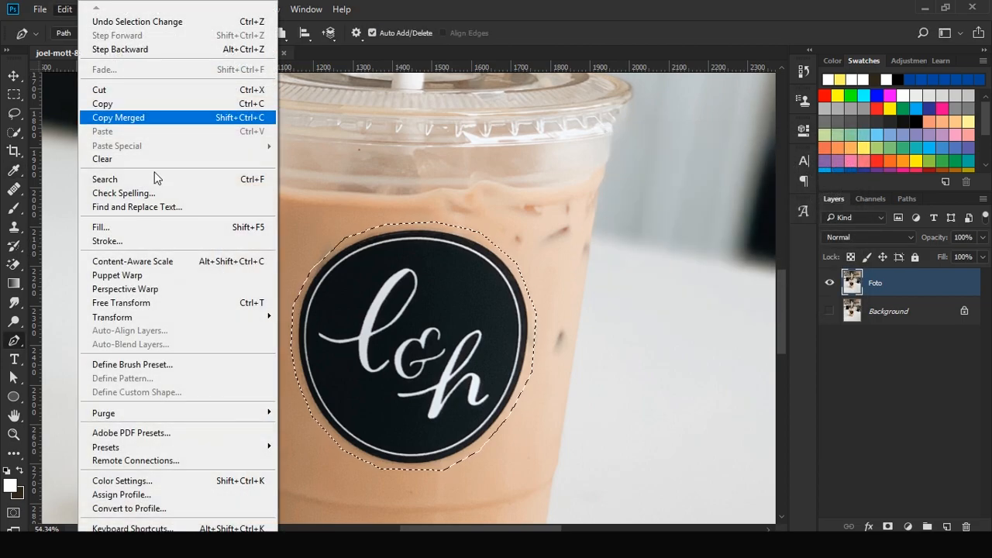
left_click(225, 237)
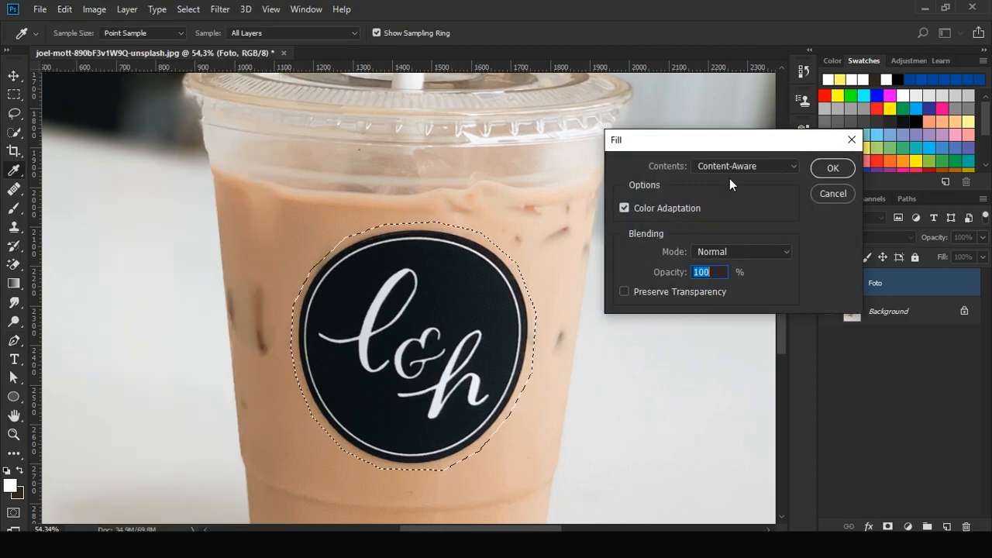
left_click_drag(704, 153, 615, 158)
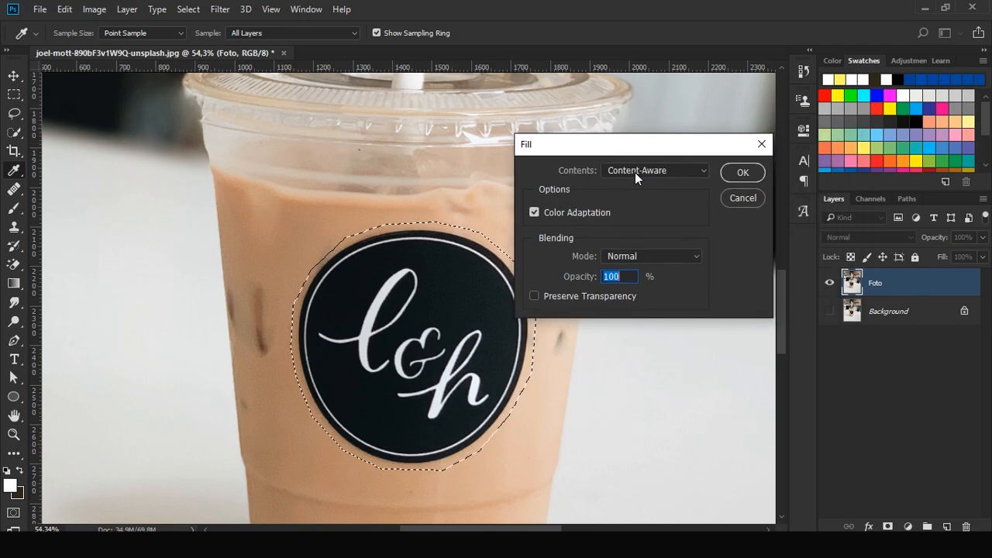
left_click(635, 172)
left_click(563, 148)
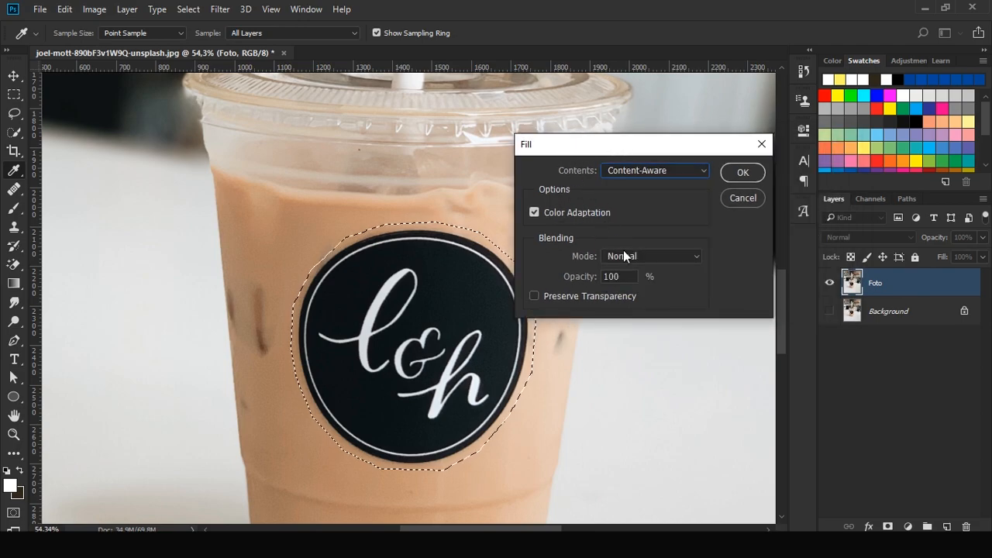
key("p")
left_click(736, 172)
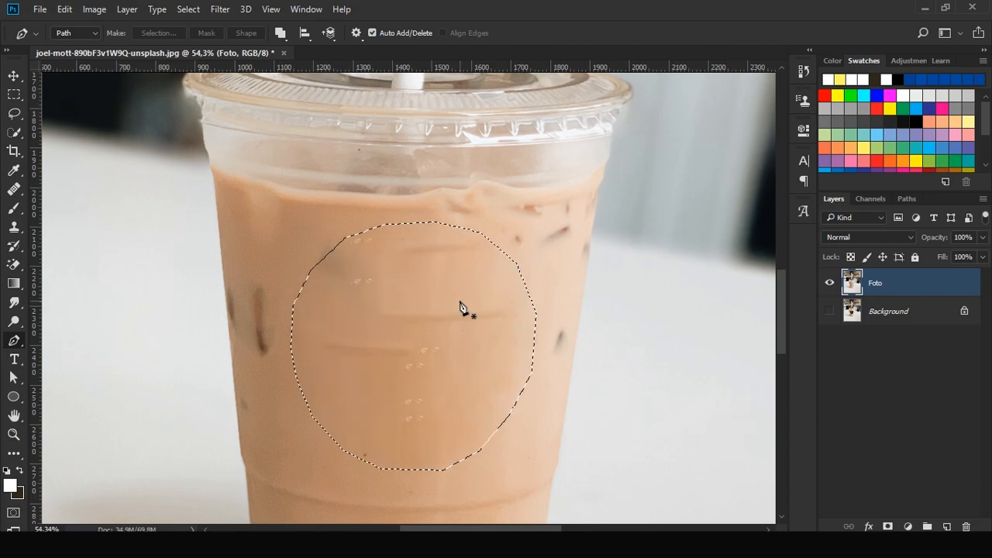
key("ctrl+d")
key("v")
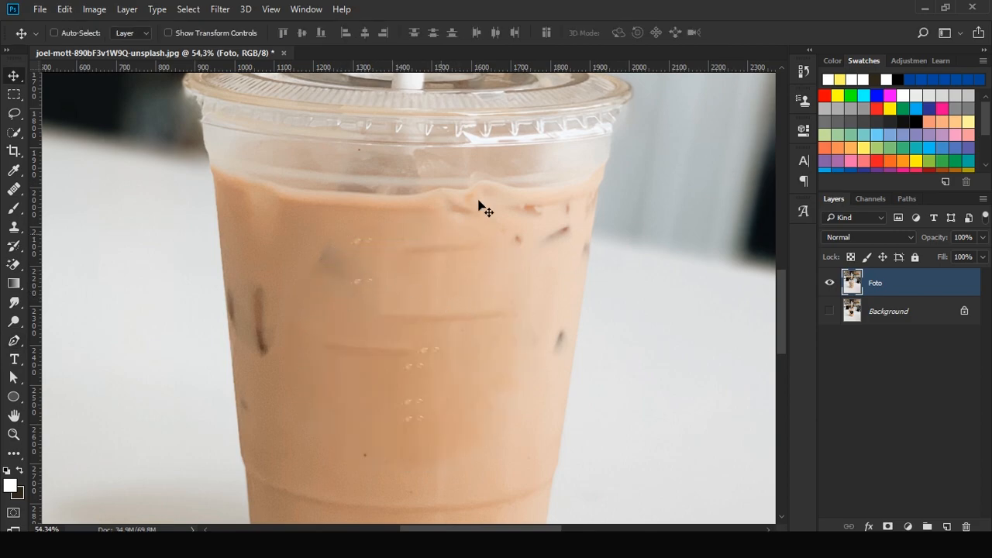
Clone clean coffee texture over the pair of white specks just below the grey patch, using the Clone Stamp tool.
scroll(417, 435, "up", 4)
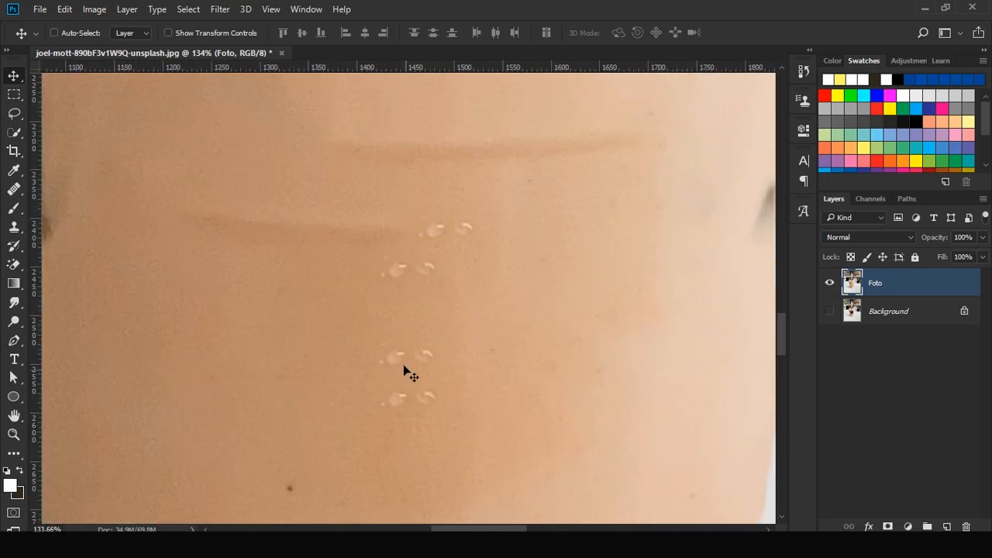
scroll(409, 390, "down", 2)
scroll(409, 390, "down", 2)
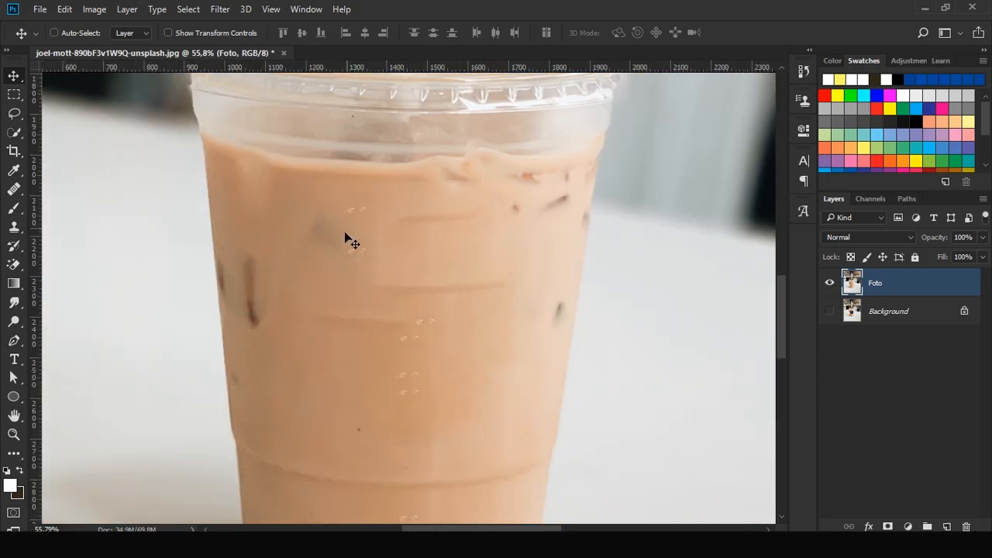
scroll(348, 237, "up", 3)
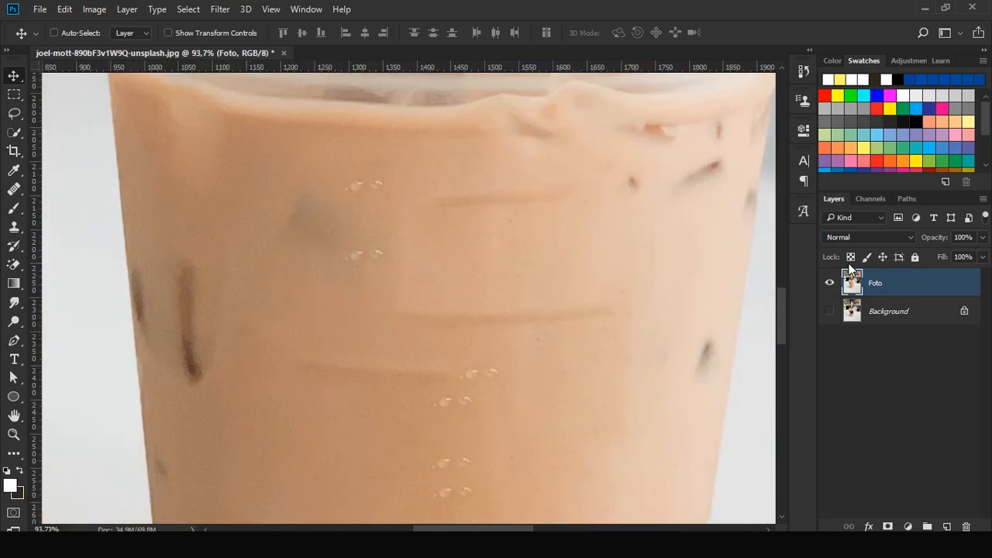
scroll(438, 293, "down", 1)
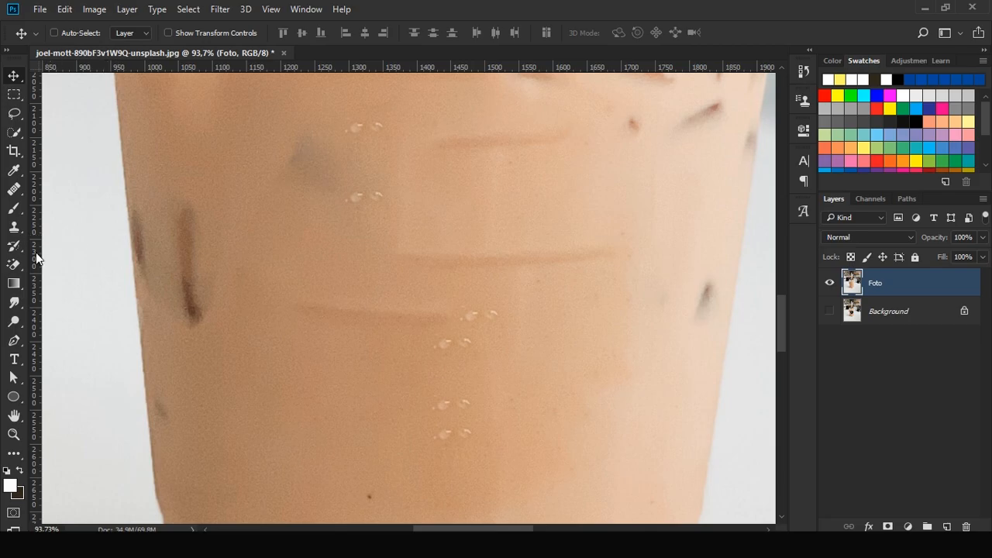
left_click(12, 229)
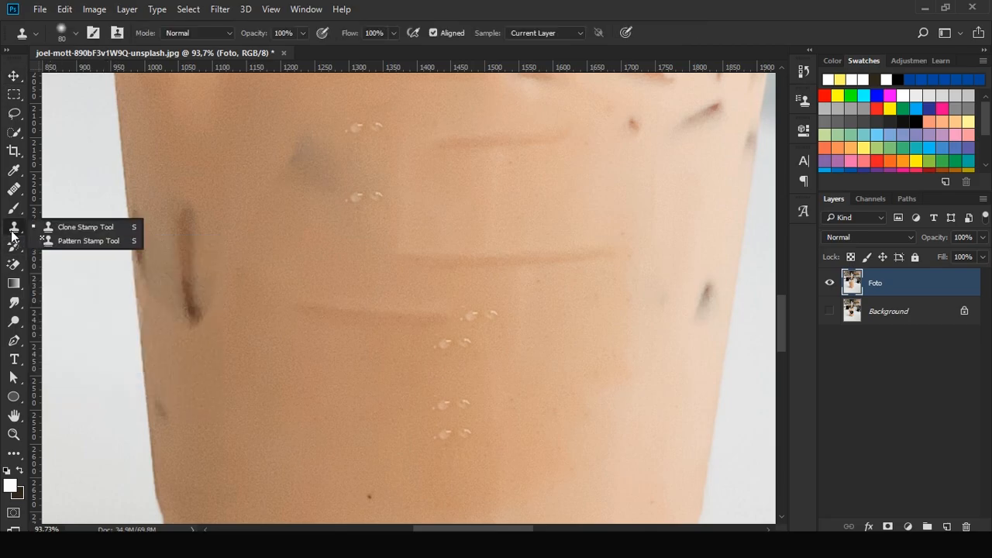
left_click(73, 233)
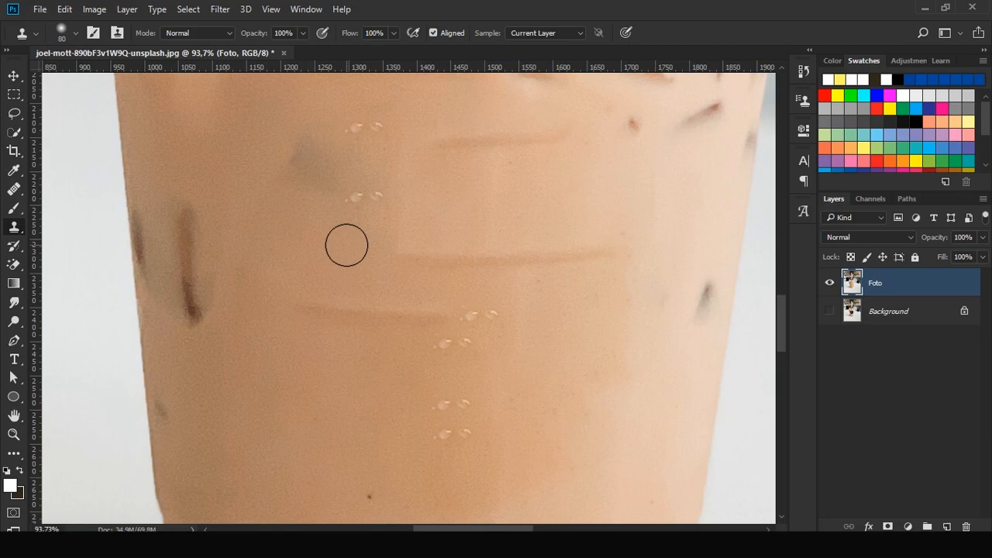
left_click(343, 245, "alt")
left_click(355, 201)
left_click(377, 196)
Clone nearby coffee texture over the four pairs of white specks around the cup's centre, above the horizontal ridge.
scroll(567, 355, "down", 4)
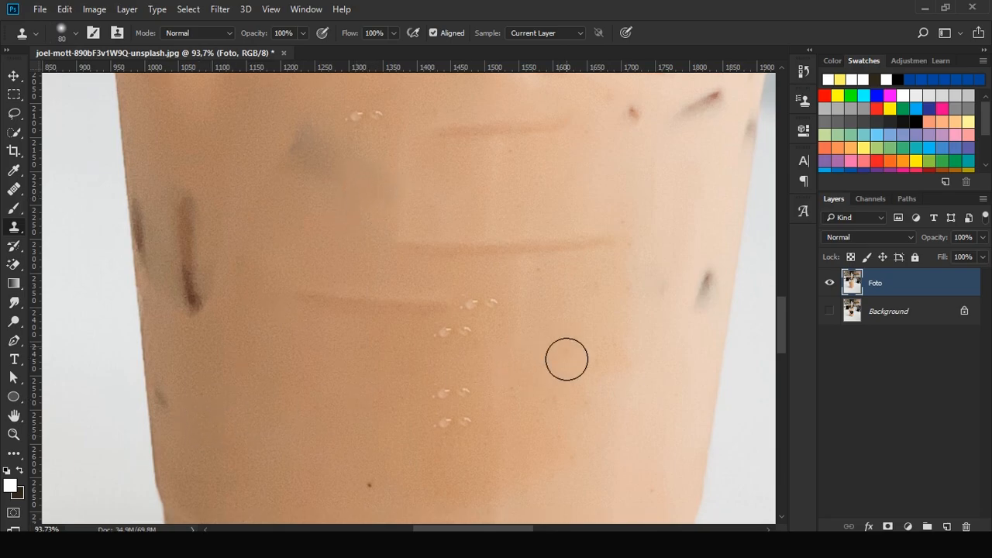
scroll(530, 349, "up", 1)
scroll(513, 343, "down", 3)
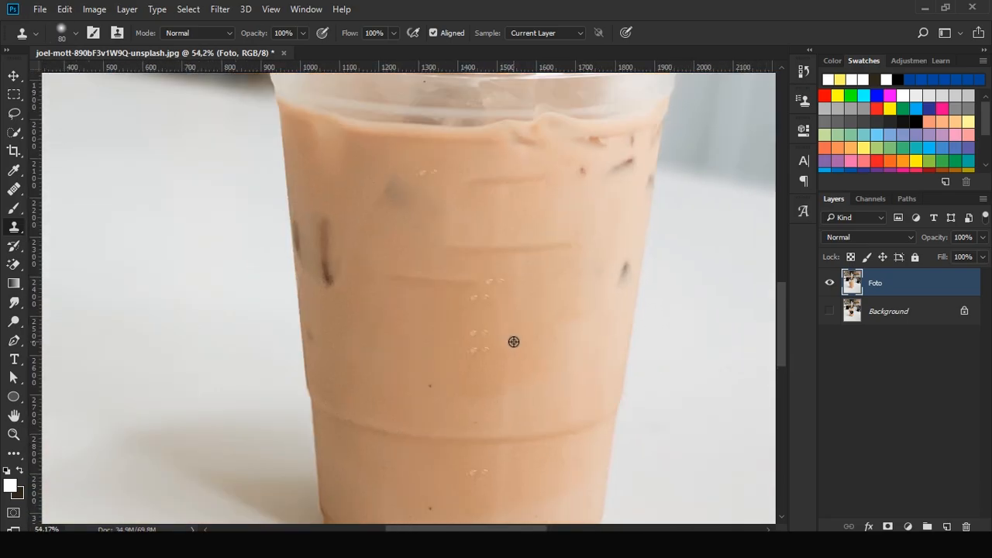
scroll(487, 317, "up", 3)
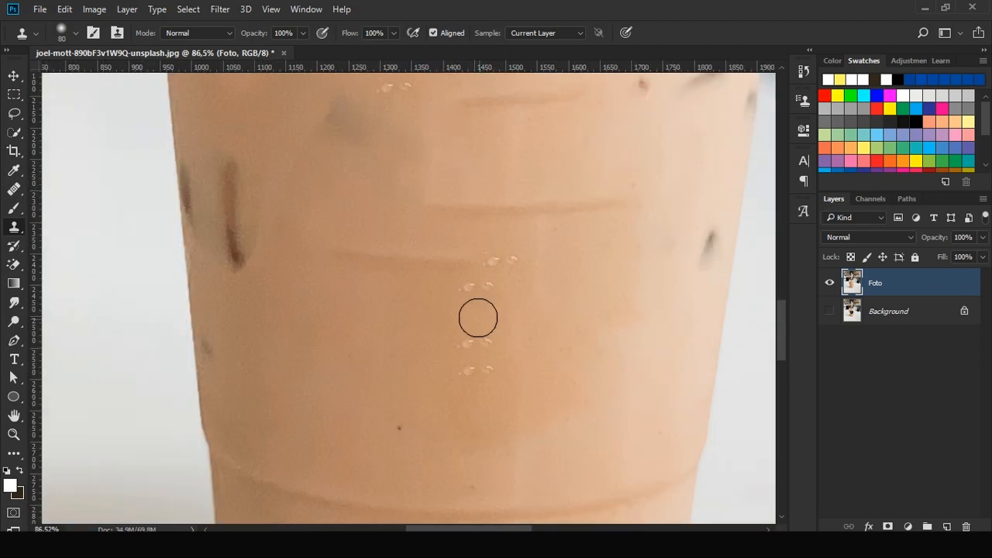
left_click(428, 302, "alt")
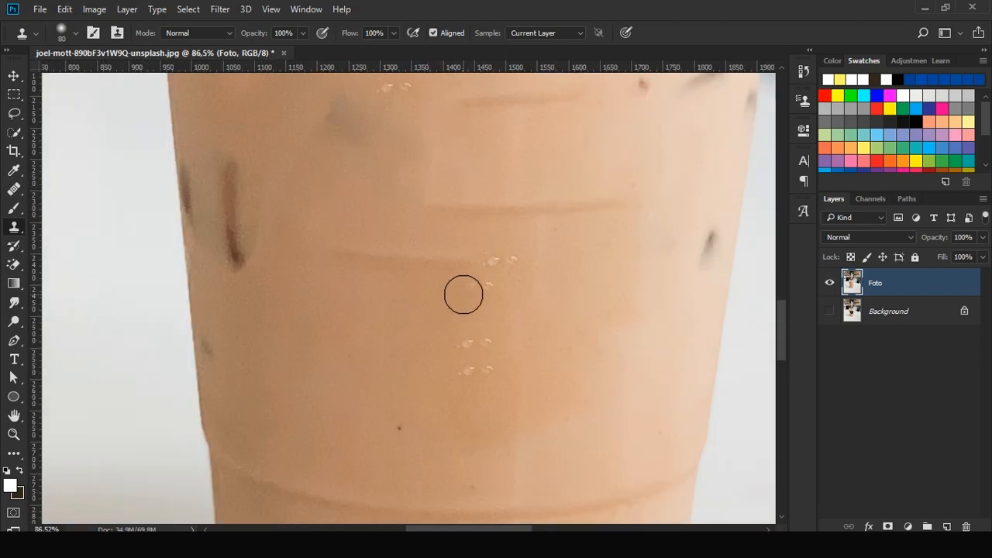
left_click(468, 292)
left_click(484, 292)
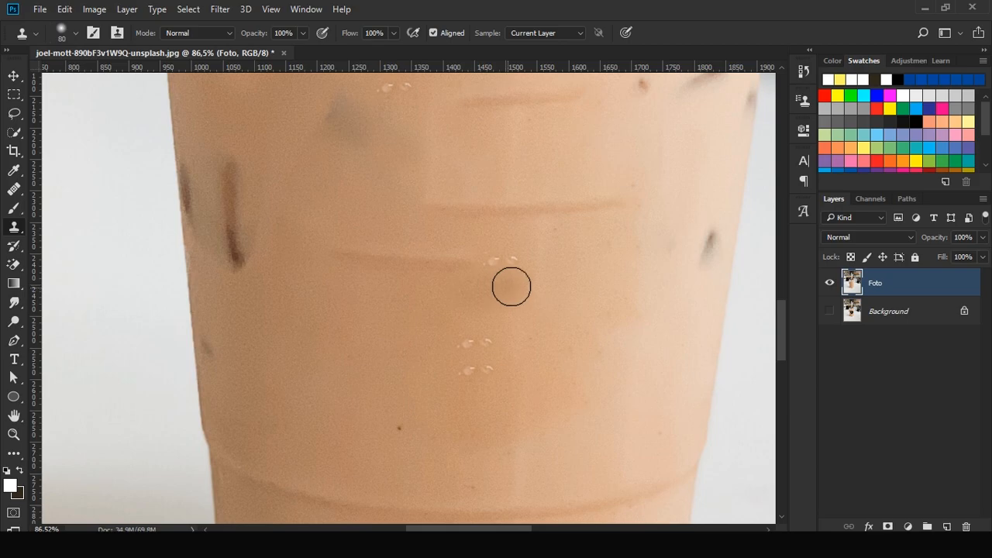
left_click(543, 280, "alt")
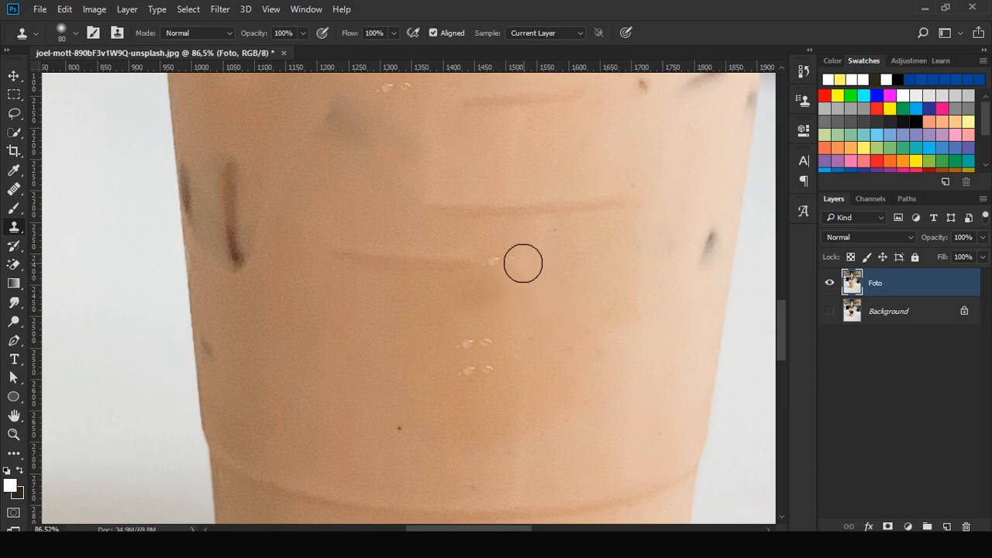
left_click_drag(501, 261, 491, 291)
scroll(341, 355, "down", 2)
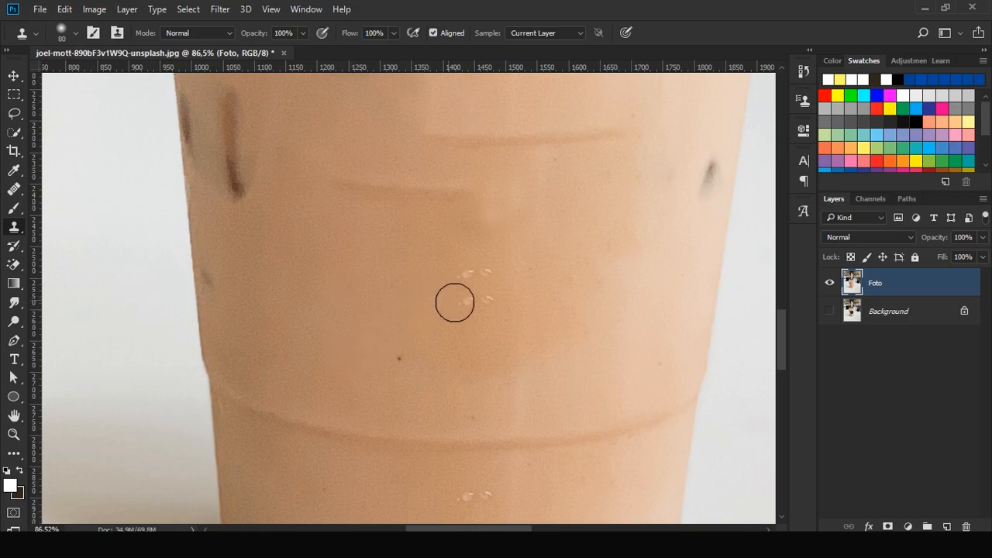
left_click_drag(485, 306, 488, 275)
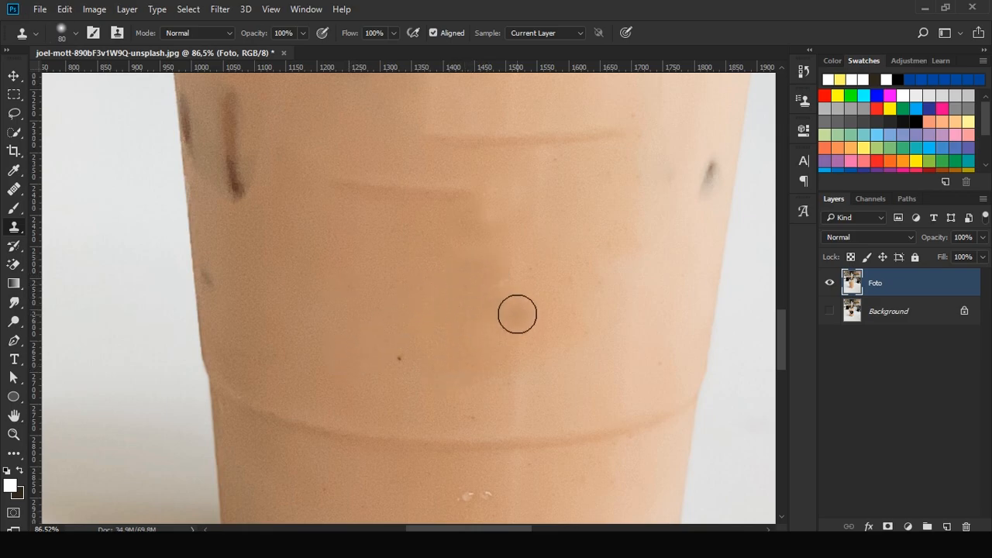
Compare the retouched cup with the original by toggling the Foto and Background layers, leaving only Foto shown and selected.
scroll(413, 350, "down", 3)
scroll(413, 350, "down", 3)
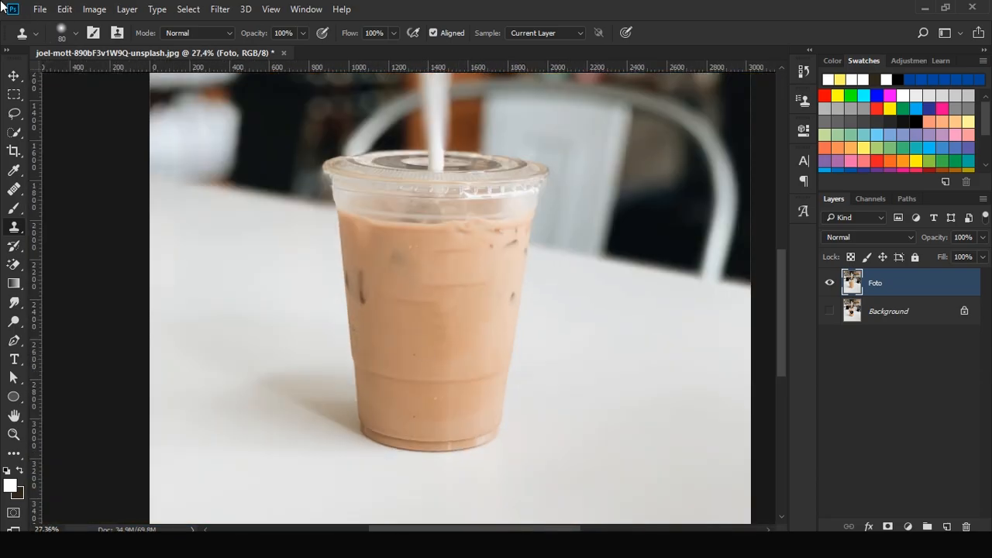
left_click(14, 76)
left_click(880, 344)
scroll(461, 350, "down", 2)
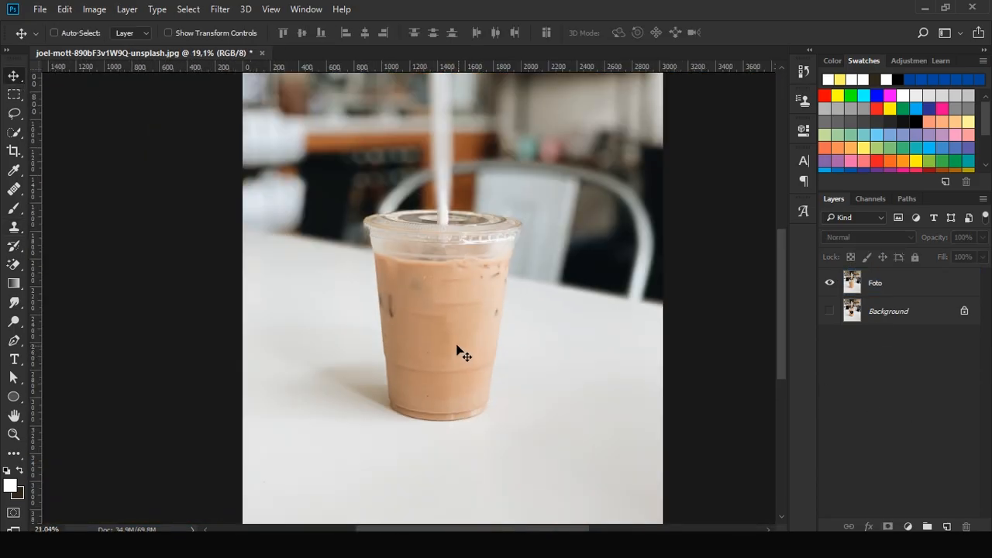
scroll(461, 349, "up", 1)
left_click(829, 310)
left_click(829, 283)
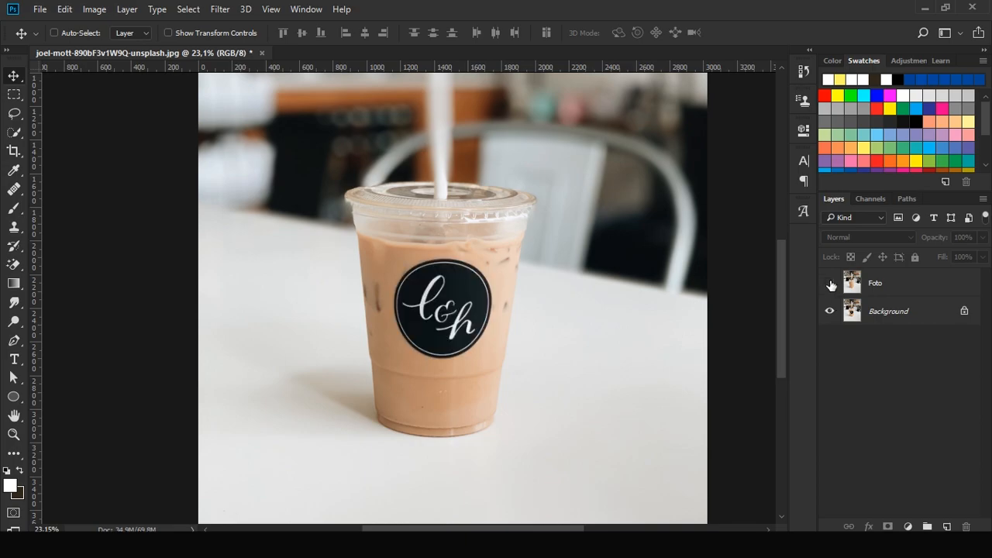
left_click(830, 283)
left_click(830, 283)
left_click(830, 283)
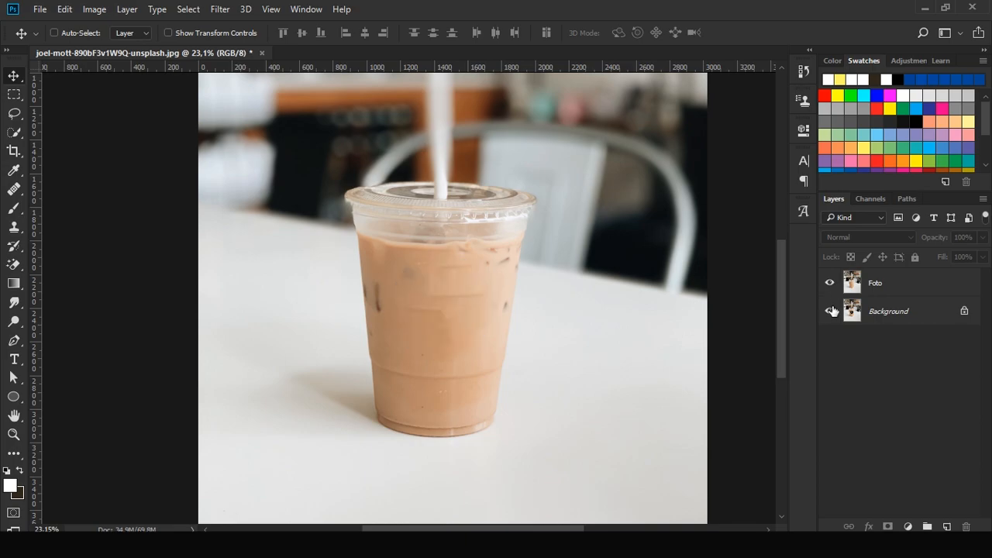
left_click(829, 310)
left_click(887, 285)
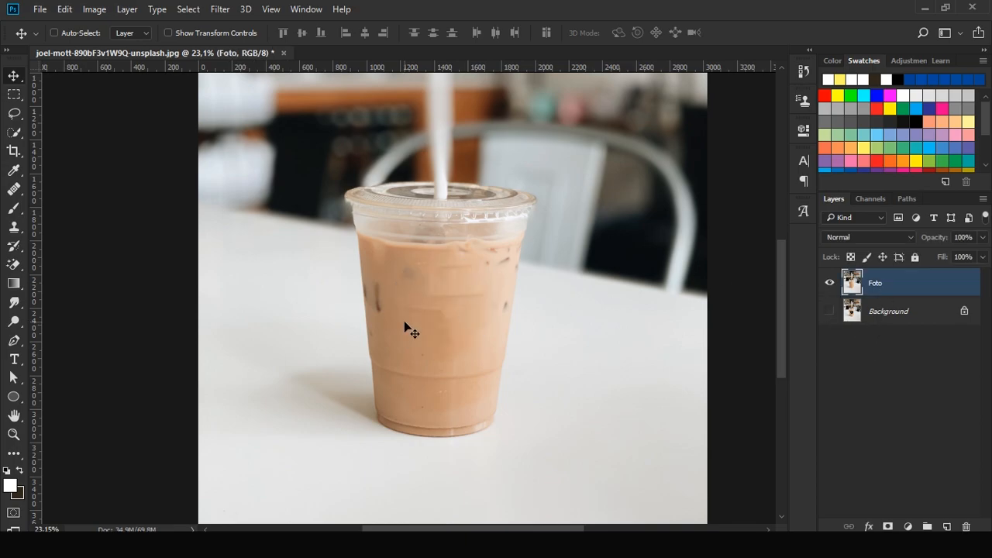
Draw a large white circle with the Ellipse tool over the middle of the cup and adjust its placement slightly.
left_click(21, 396)
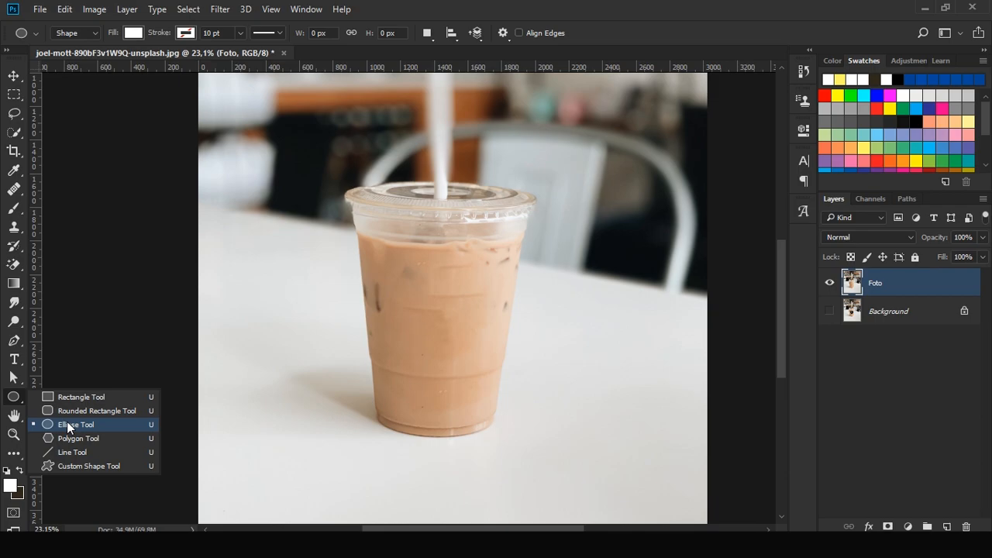
left_click(67, 425)
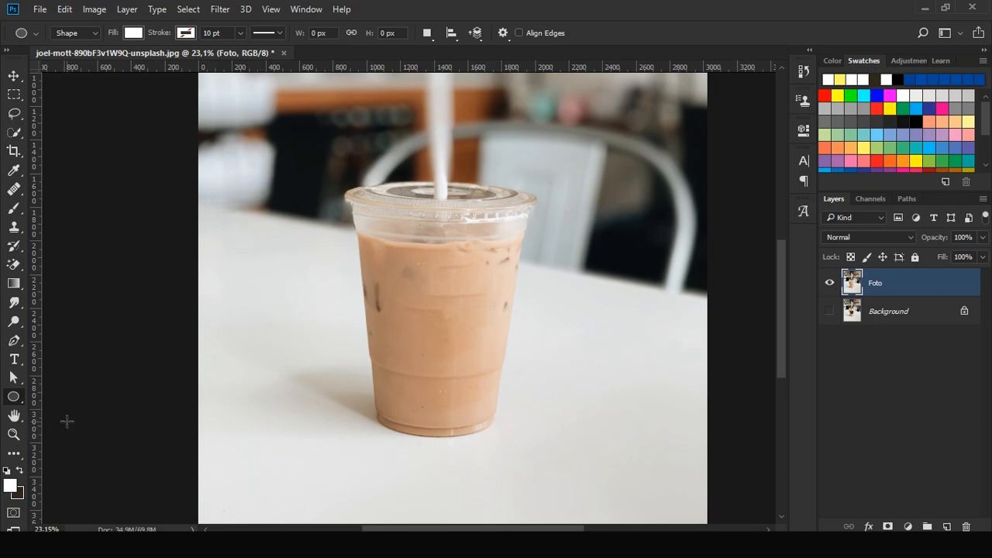
scroll(442, 319, "up", 4)
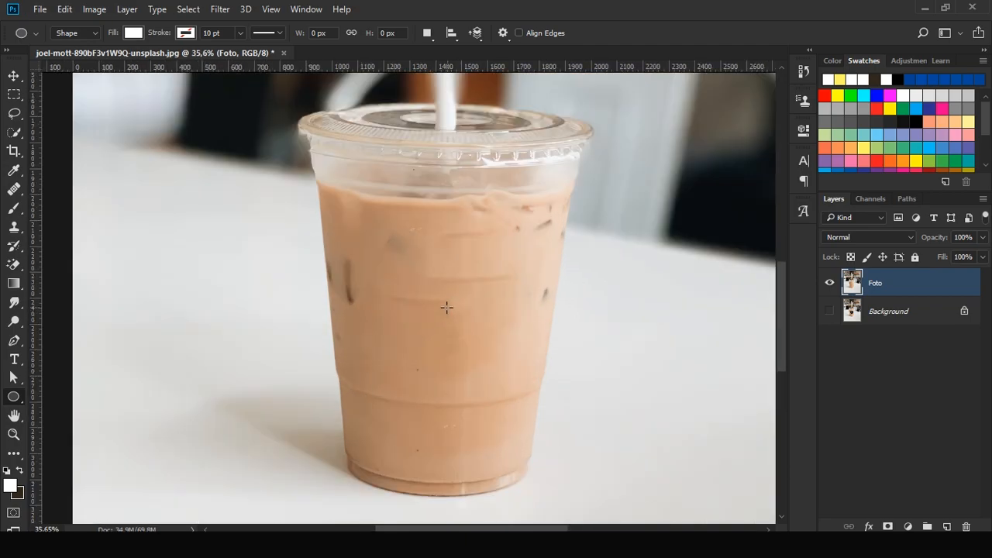
left_click_drag(446, 307, 547, 410)
key("v")
mouse_move(516, 336)
left_mouse_down()
mouse_move(506, 334)
mouse_move(514, 338)
left_mouse_up()
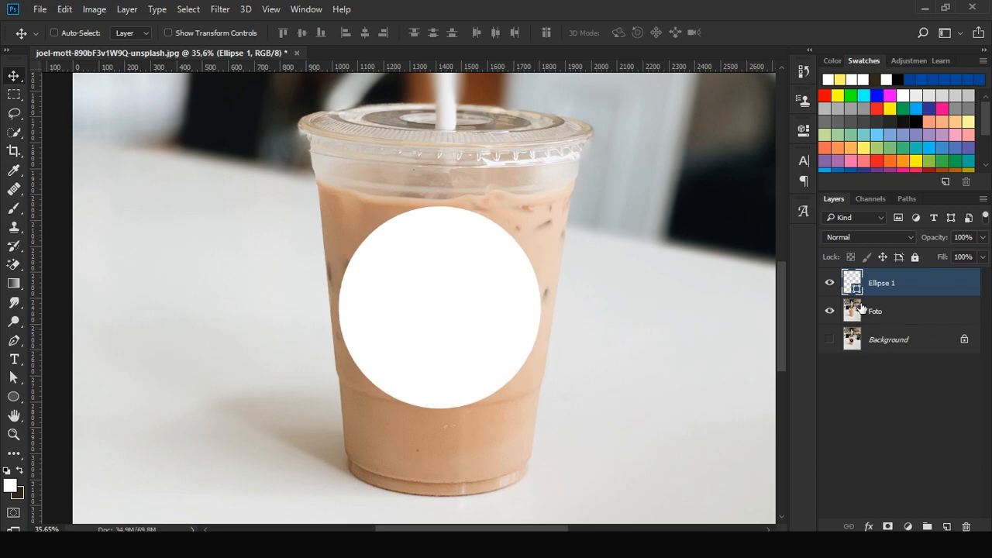
Change the circle's fill colour to pinkish red #ff0943 and deselect its layer.
double_click(856, 293)
left_click_drag(669, 192, 783, 192)
left_click_drag(842, 258, 835, 239)
left_click_drag(804, 238, 817, 231)
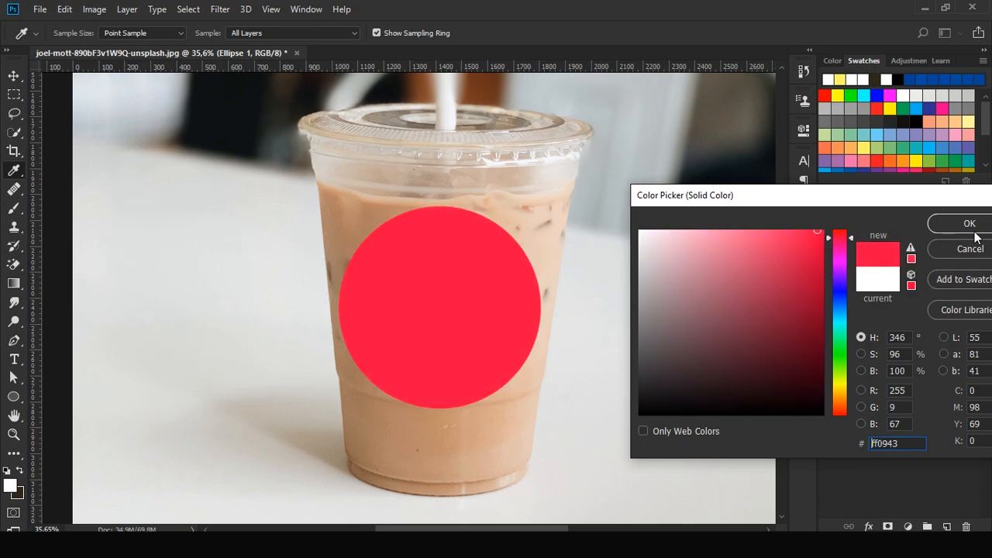
left_click(973, 225)
left_click(879, 381)
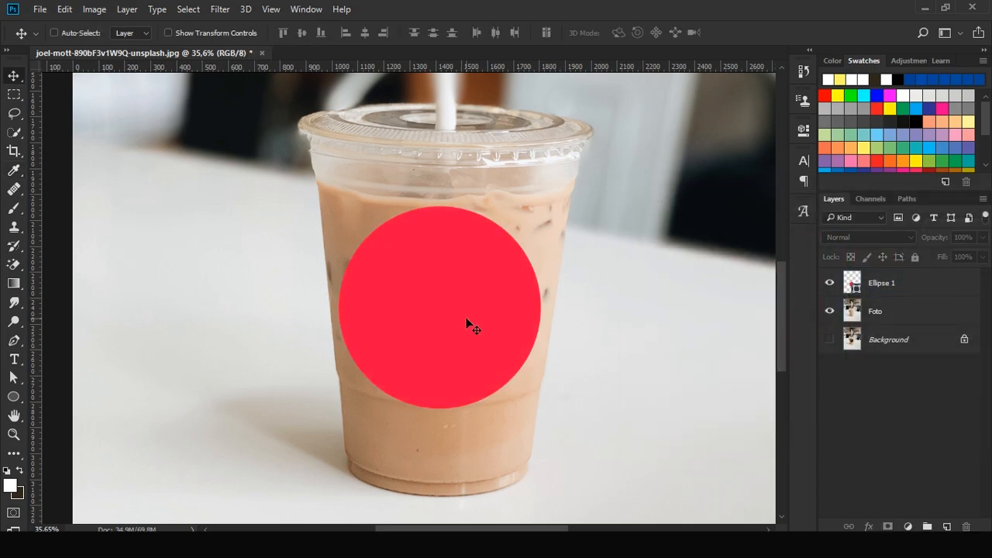
Set the Ellipse 1 layer's blend mode to Multiply and deselect the layer.
left_click(892, 294)
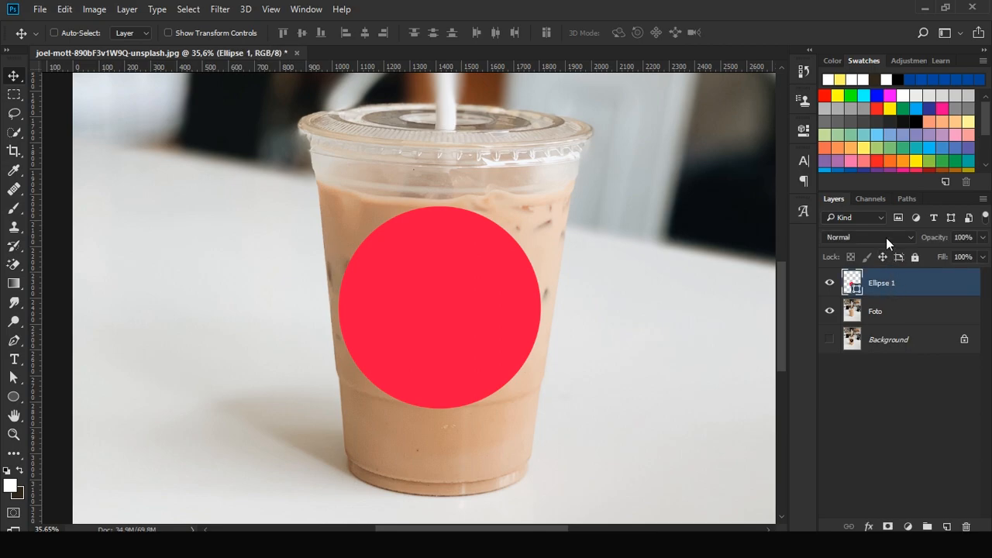
left_click(886, 237)
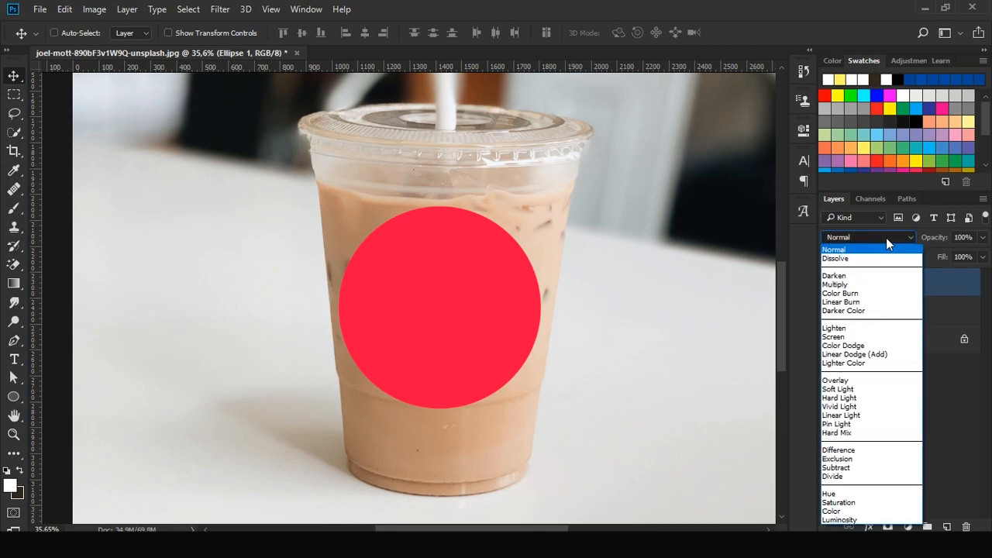
left_click(848, 284)
left_click(885, 393)
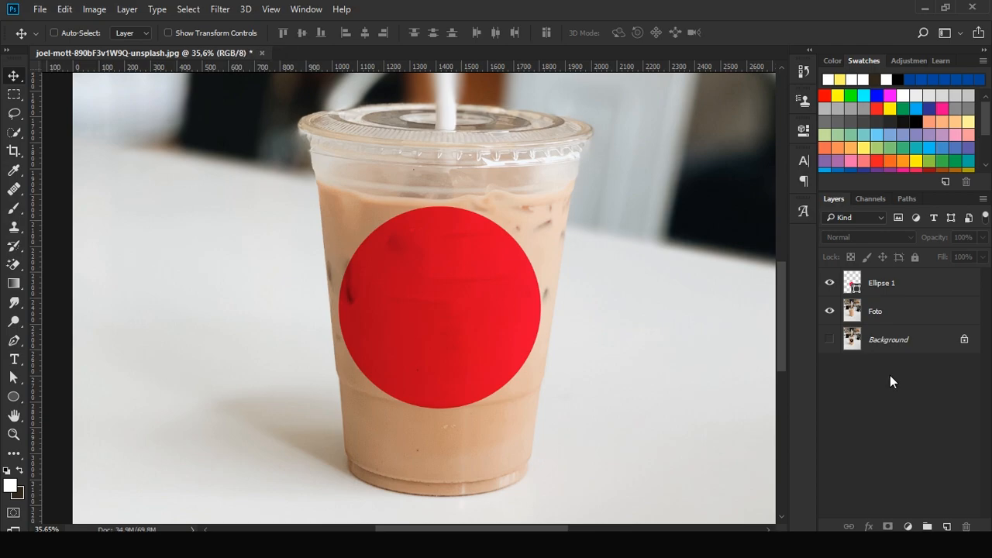
Try the Color Burn, Linear Burn and Overlay blend modes on the Ellipse 1 layer.
scroll(408, 341, "up", 3)
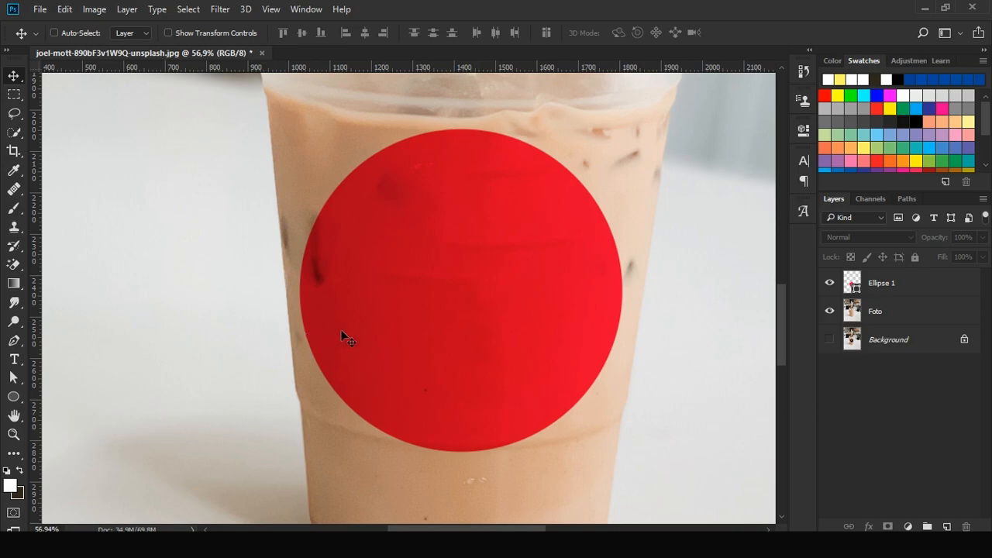
scroll(465, 319, "down", 2)
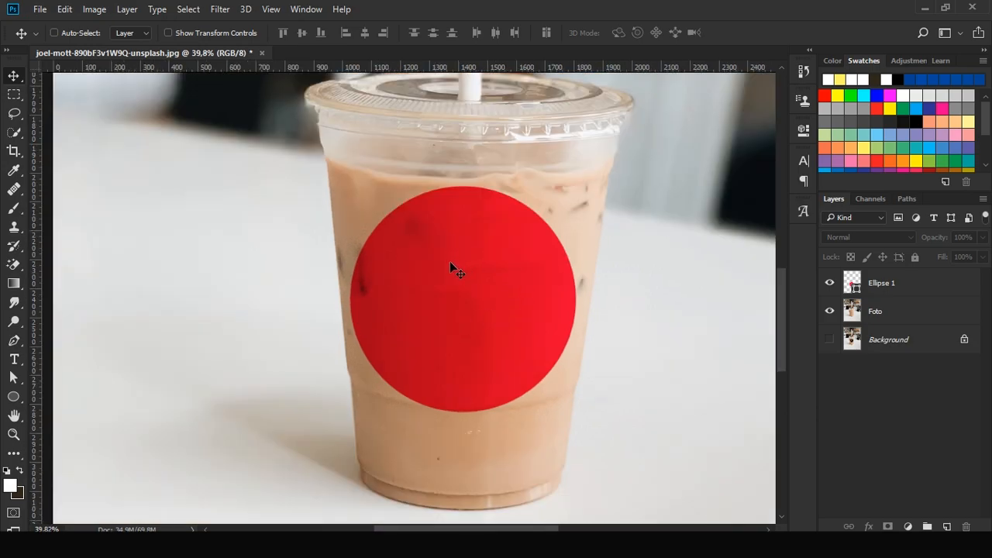
scroll(382, 289, "up", 2)
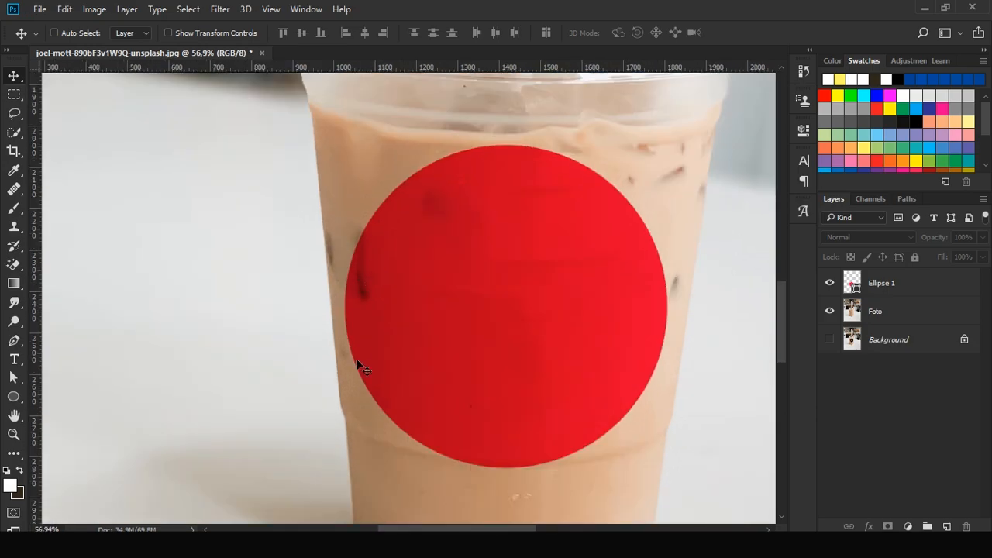
scroll(498, 301, "down", 1)
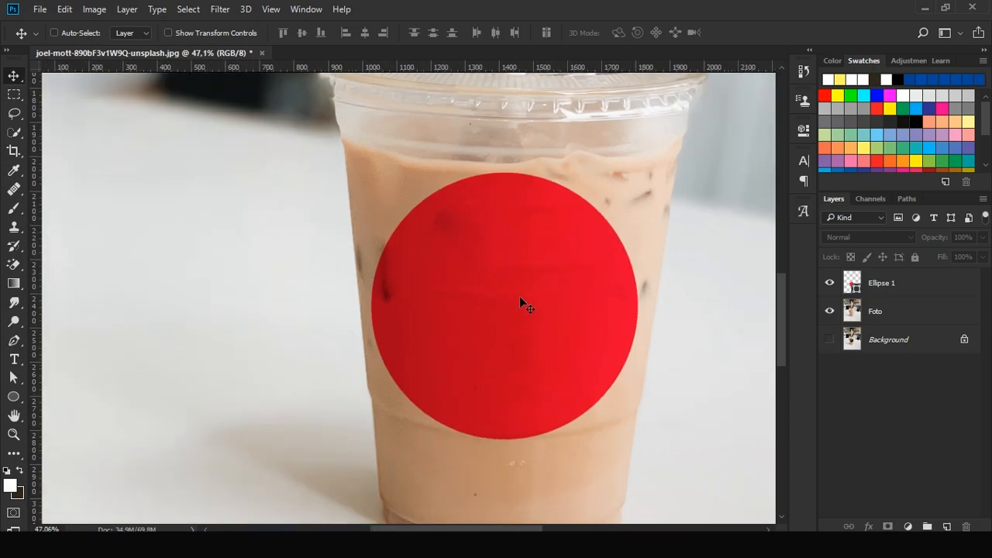
left_click(883, 287)
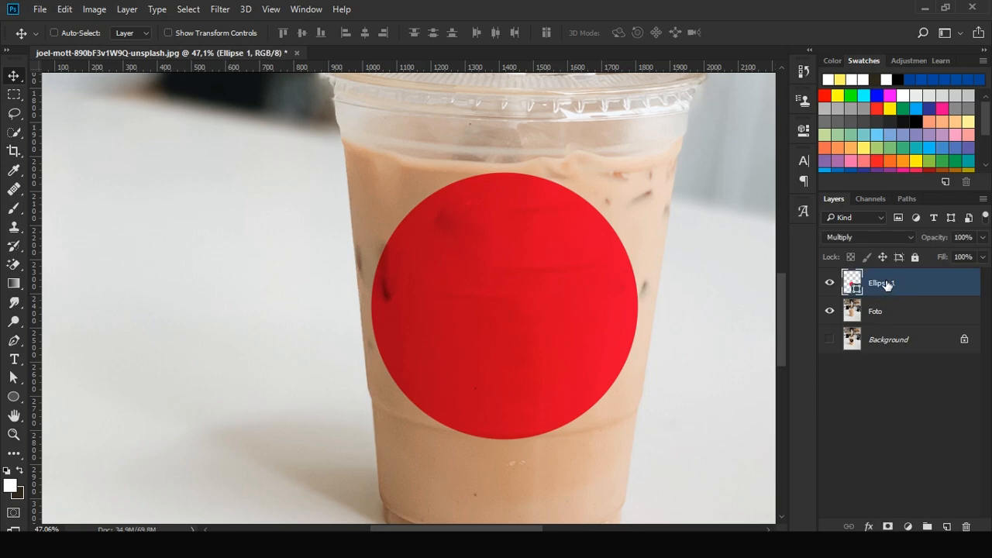
left_click(845, 241)
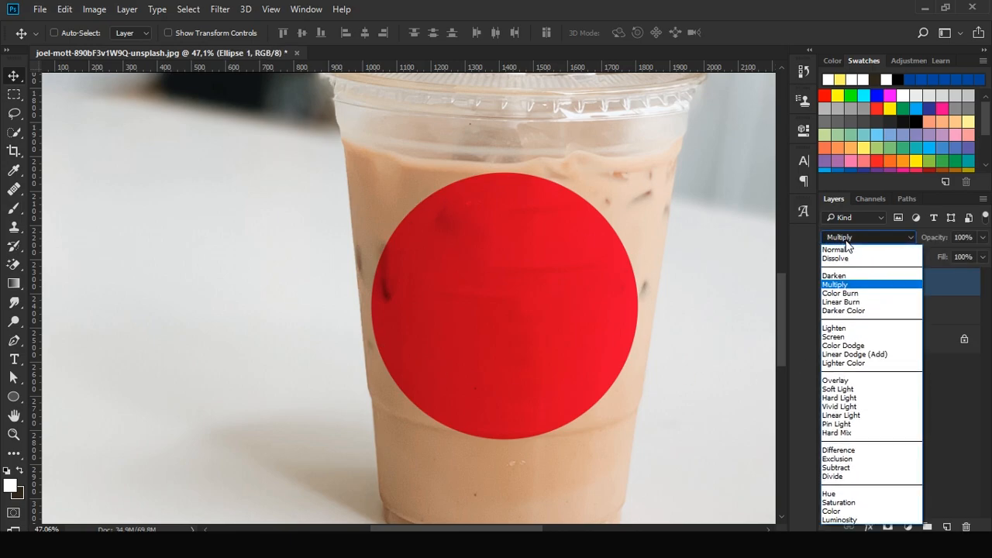
left_click(851, 297)
key("Down")
key("Down")
key("Down")
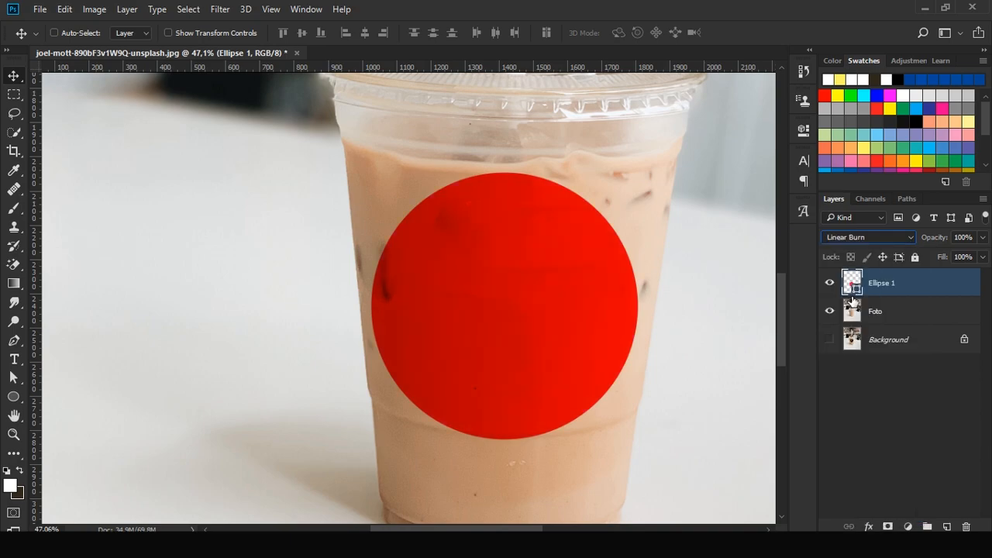
key("Down")
key("Down")
key("Down")
key("Down")
key("Down")
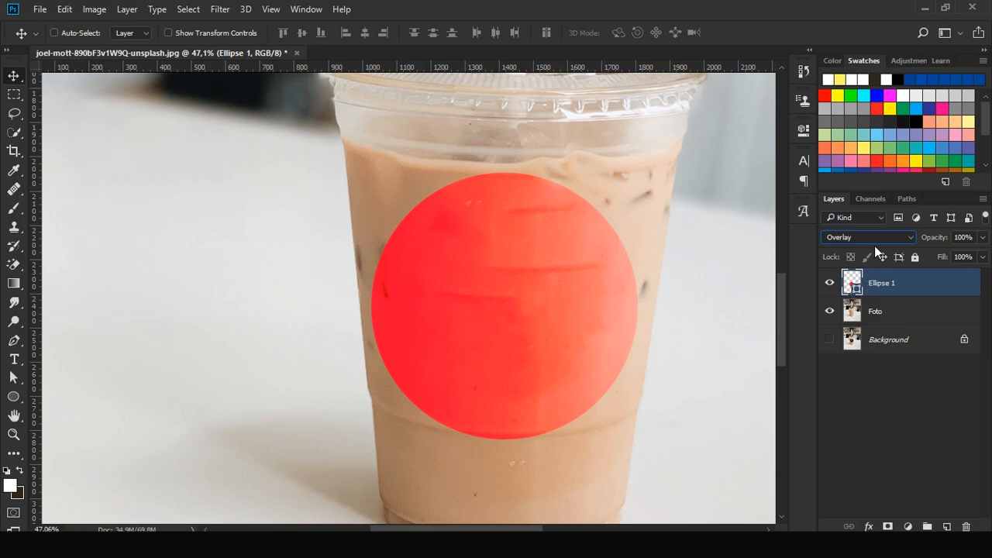
Try the Soft Light, Hard Light and Lighten blend modes on the Ellipse 1 layer.
left_click(871, 238)
left_click(849, 389)
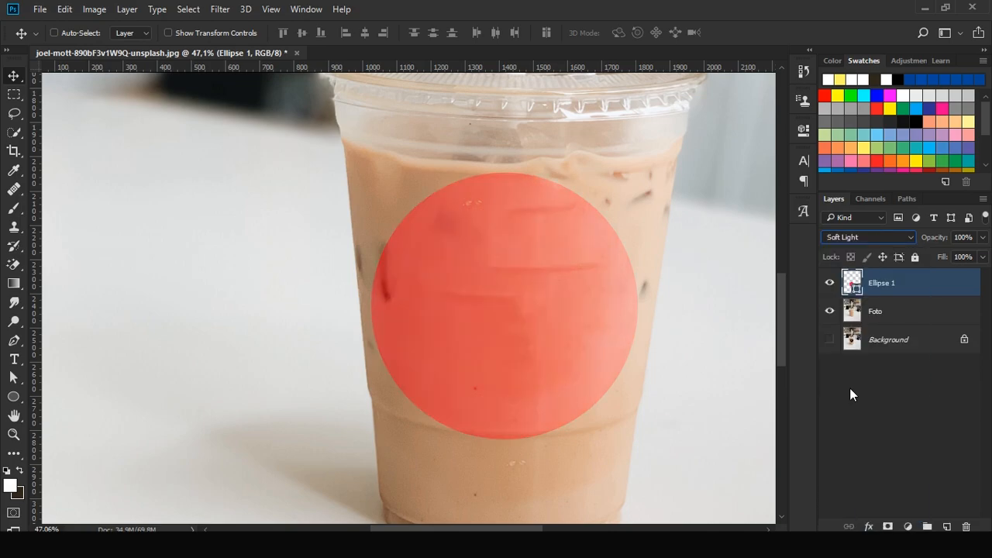
left_click(878, 237)
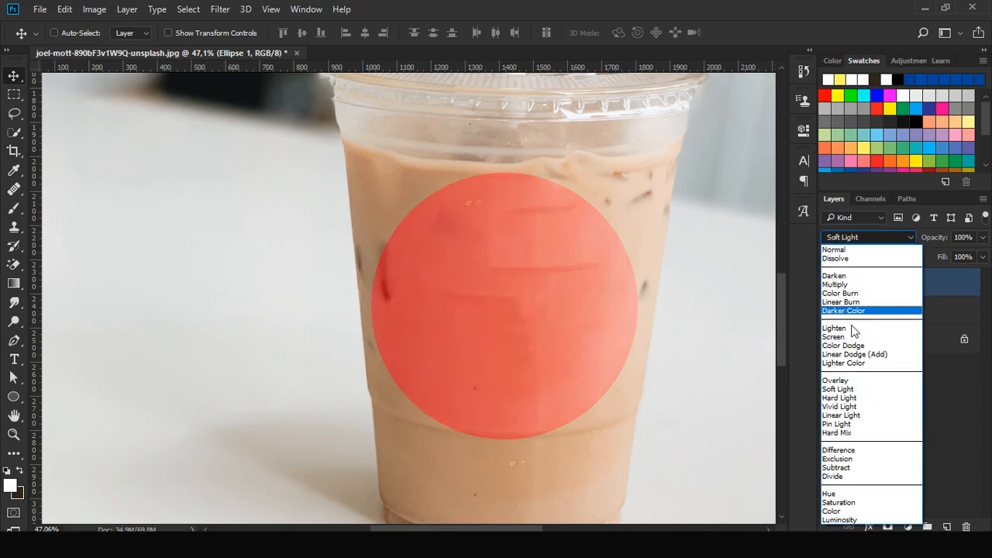
left_click(849, 388)
left_click(871, 243)
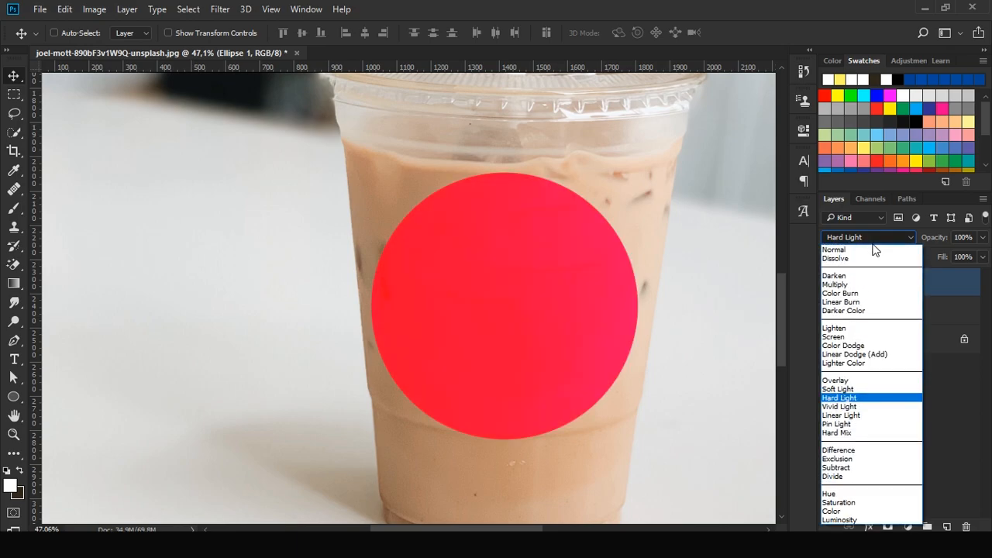
left_click(850, 335)
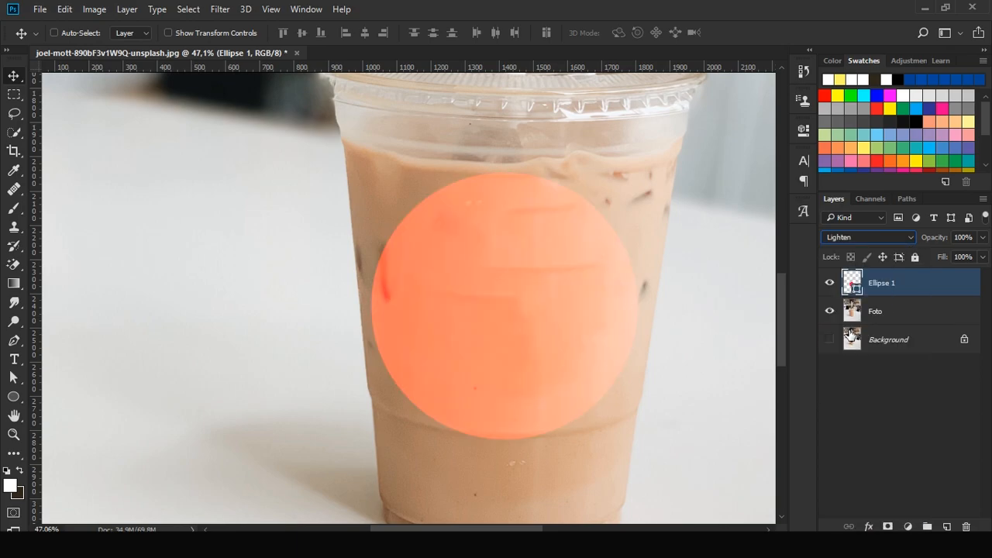
Set the Ellipse 1 layer's blend mode back to Multiply and deselect the layer.
left_click(862, 237)
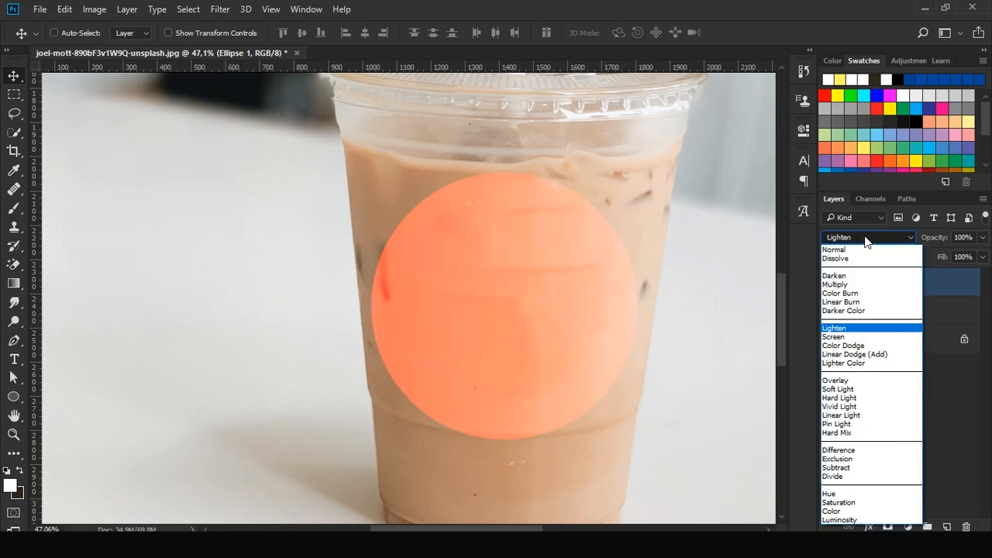
left_click(856, 291)
left_click(892, 414)
Rename the Ellipse 1 layer as Replace Me and deselect it.
scroll(492, 313, "down", 3)
scroll(595, 289, "down", 2)
scroll(595, 289, "up", 2)
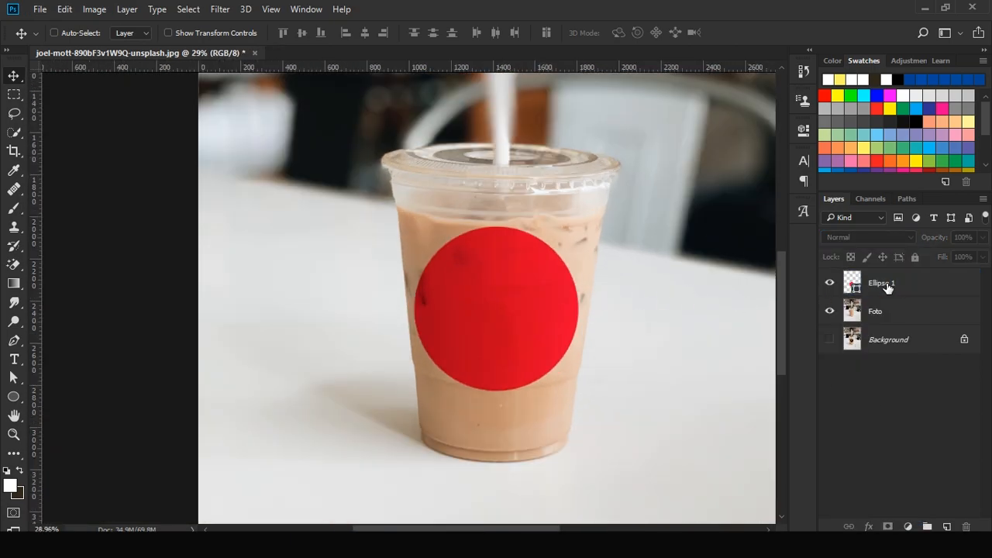
double_click(883, 283)
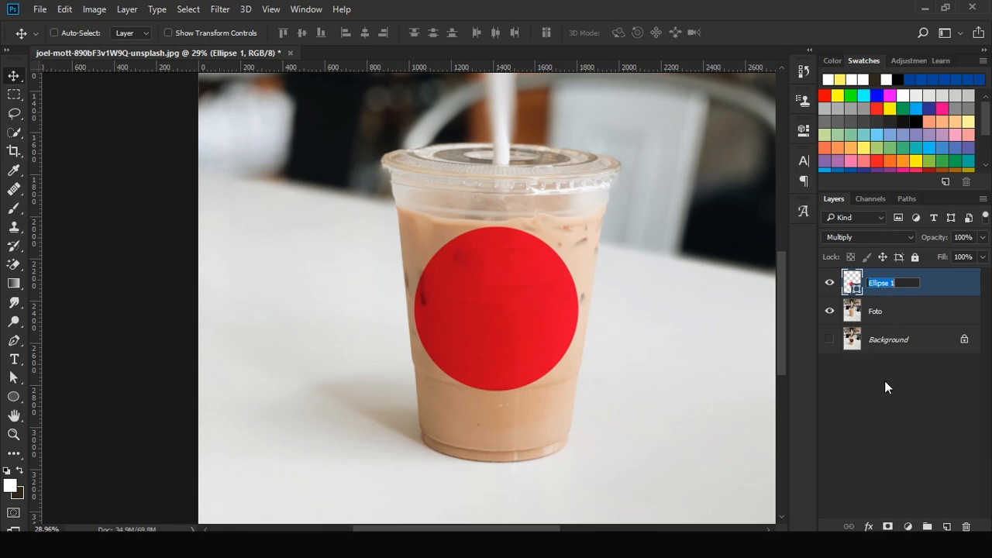
type("Replam")
key("BackSpace")
type("ce Me")
key("Return")
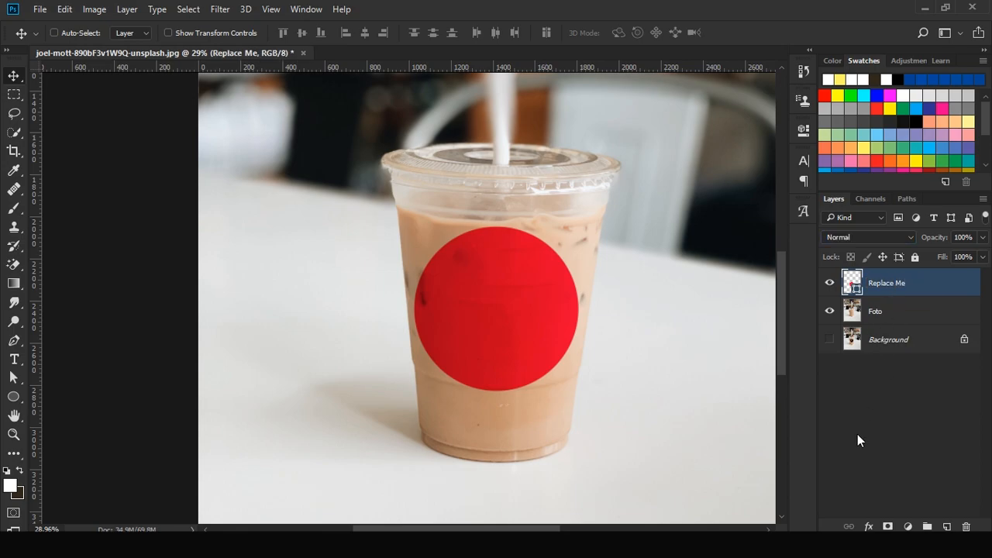
left_click(859, 435)
Convert the Replace Me shape layer to a smart object.
left_click(873, 296)
right_click(930, 288)
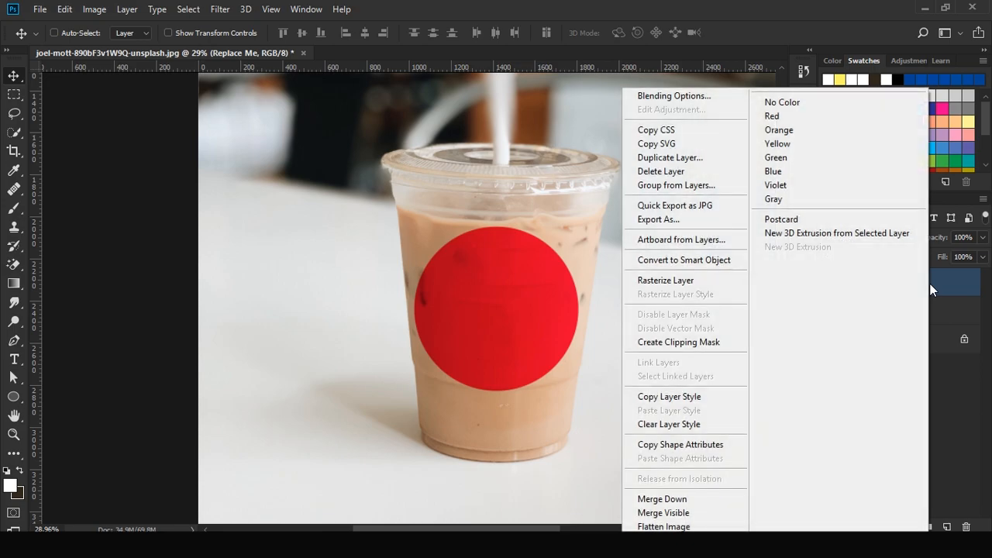
left_click(696, 260)
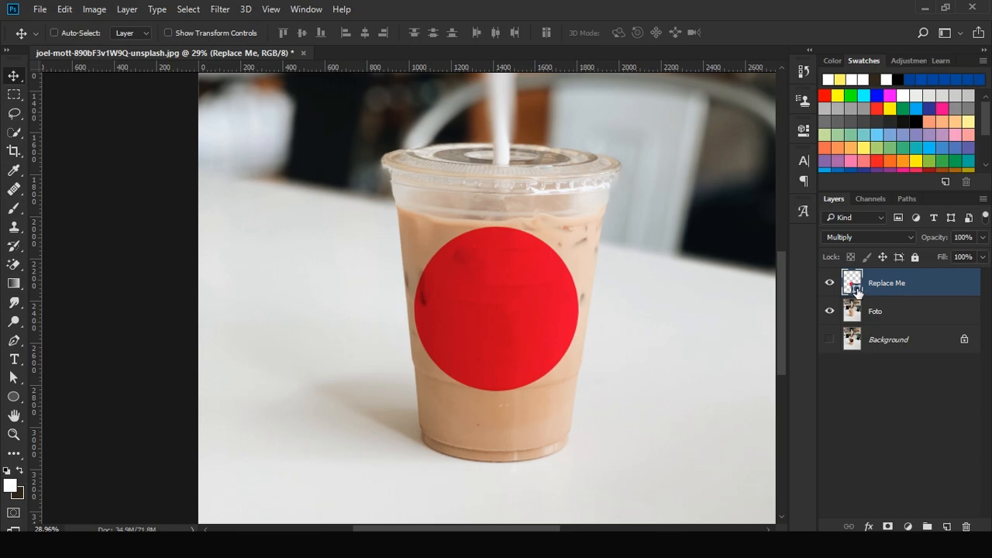
right_click(929, 285)
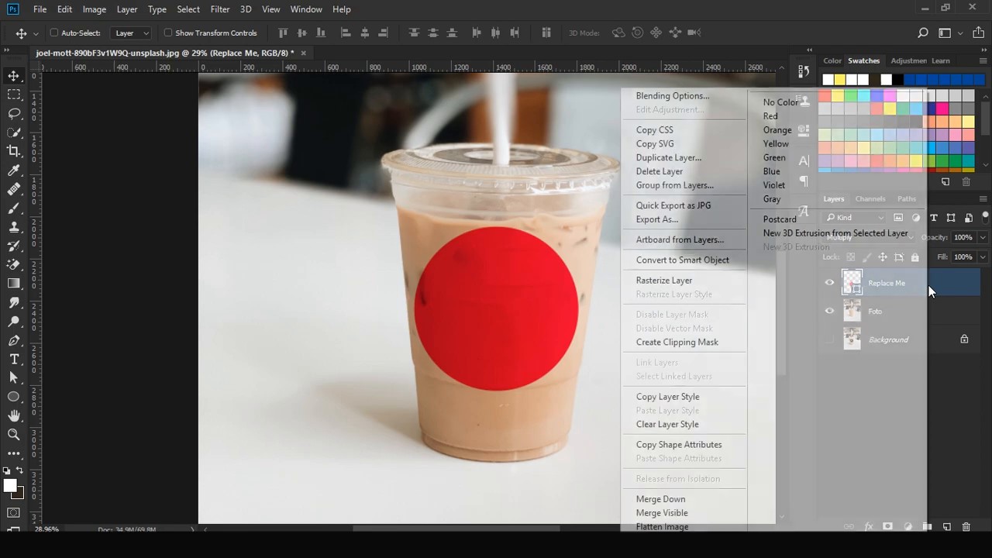
left_click(727, 263)
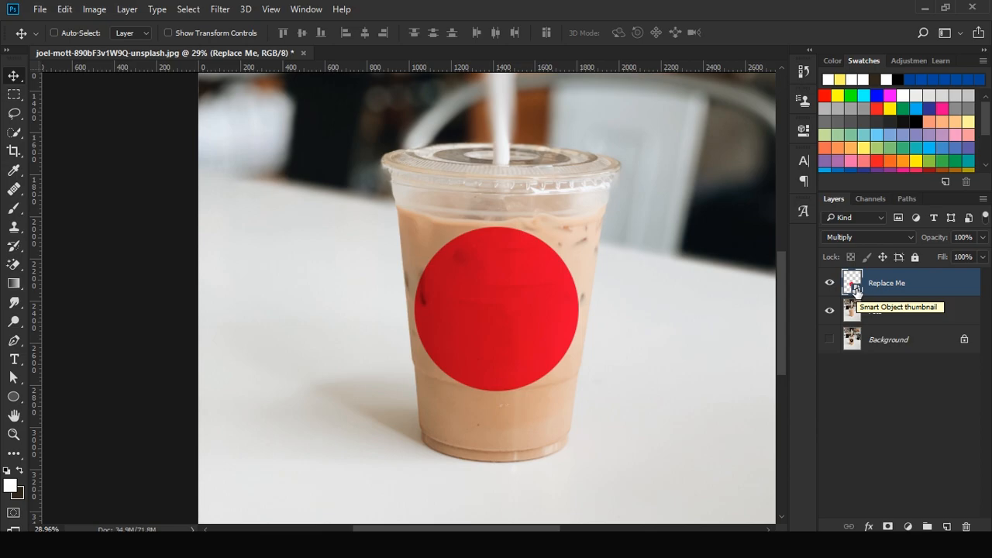
Open the Replace Me smart object's contents, compare them with the cup photo document, and deselect the circle's layer in Replace Me.psb.
double_click(853, 285)
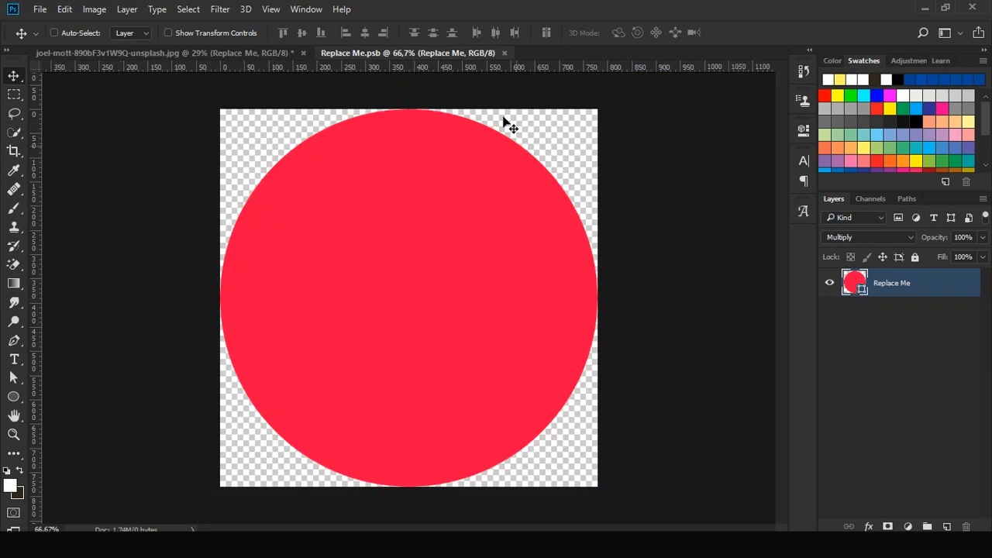
left_click(244, 53)
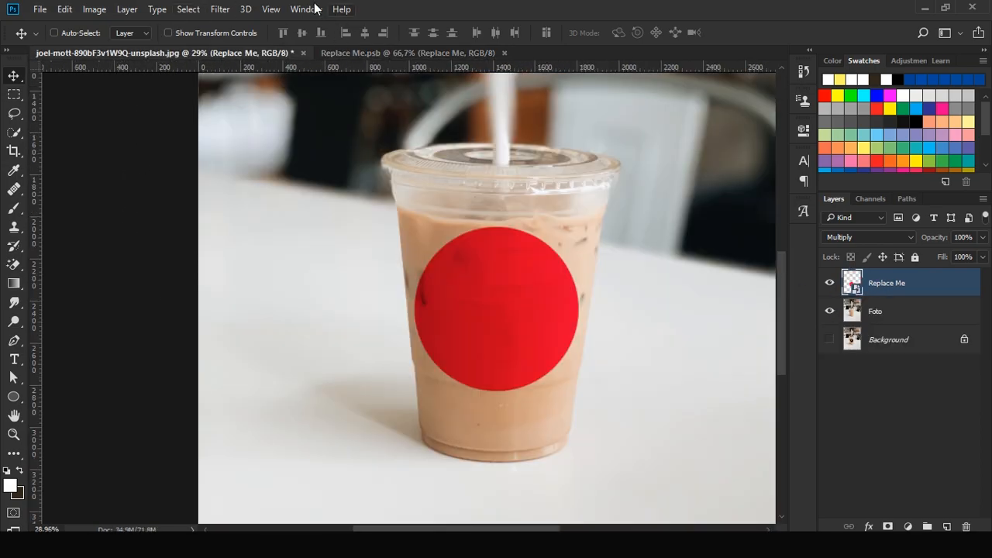
left_click(354, 54)
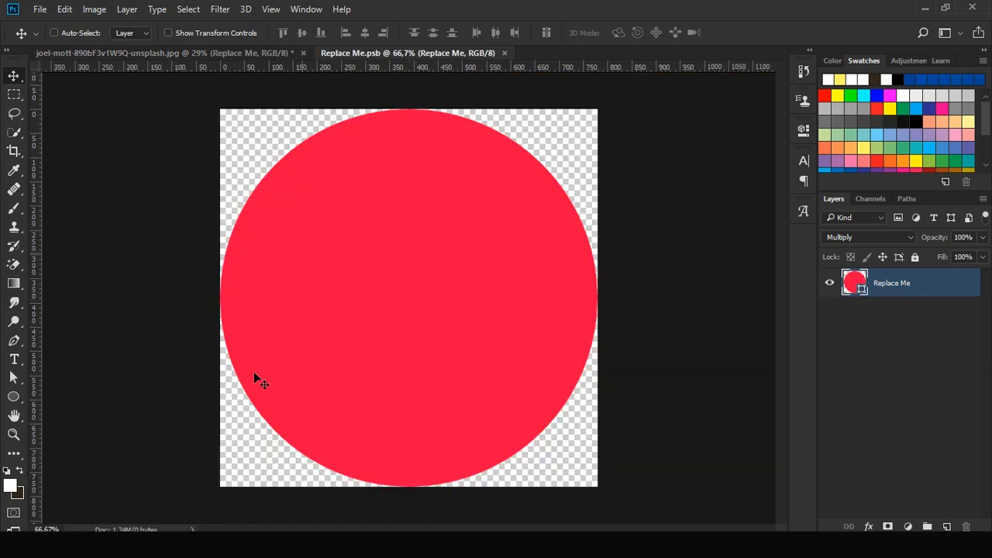
left_click(250, 52)
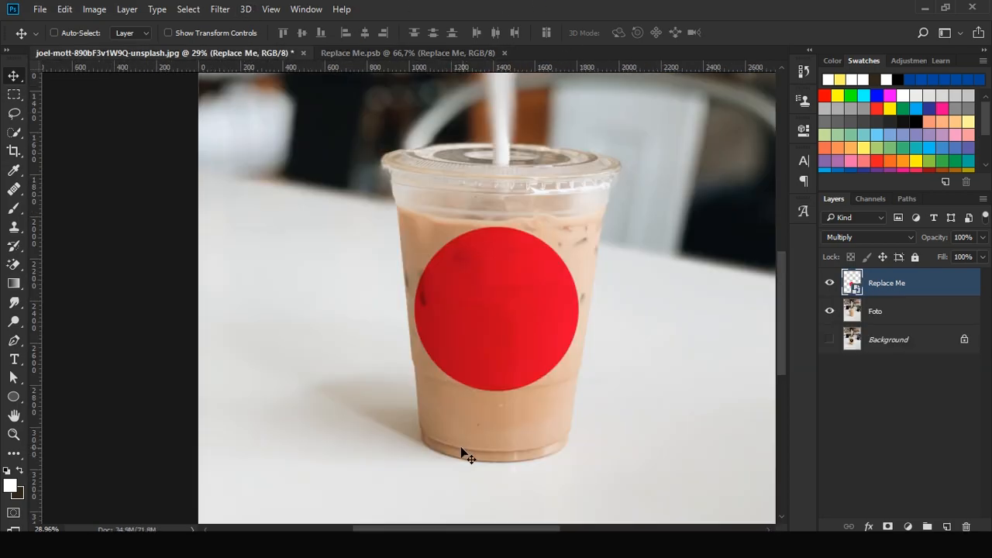
left_click(407, 54)
left_click(917, 290)
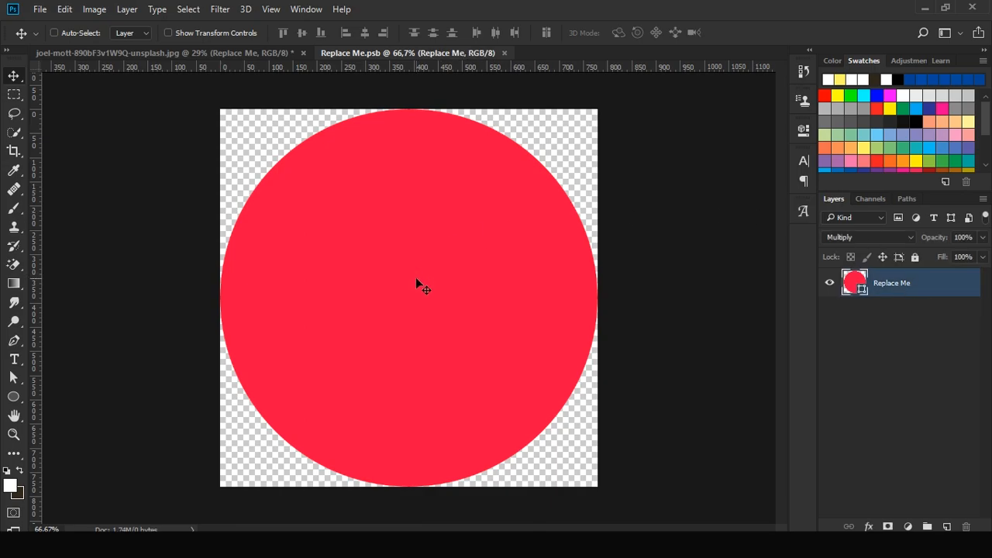
left_click(291, 51)
left_click(383, 52)
left_click(902, 345)
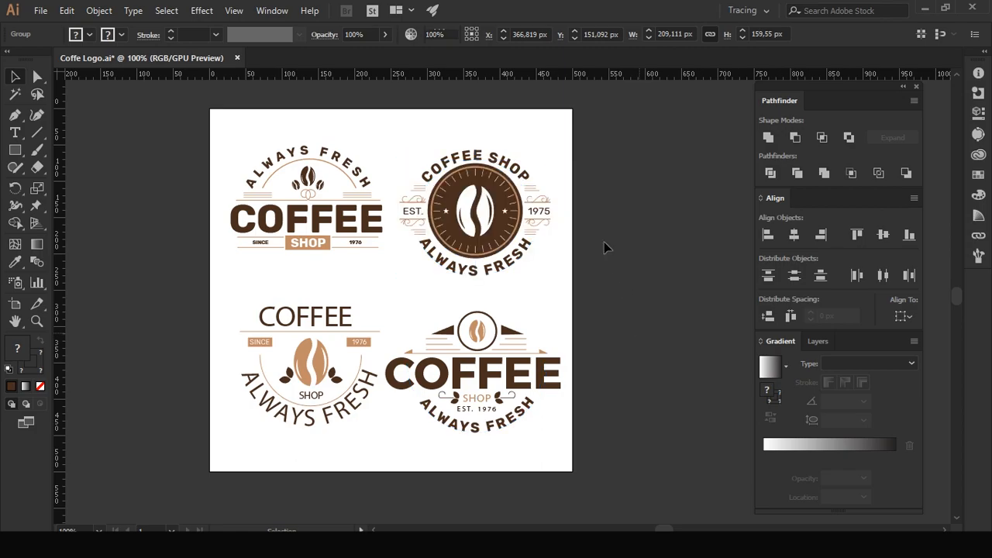
Switch to Coffe Logo.ai in Illustrator and select the round Coffee Shop logo with the coffee bean.
left_click_drag(401, 118, 562, 277)
left_click(608, 284)
left_click_drag(391, 117, 589, 281)
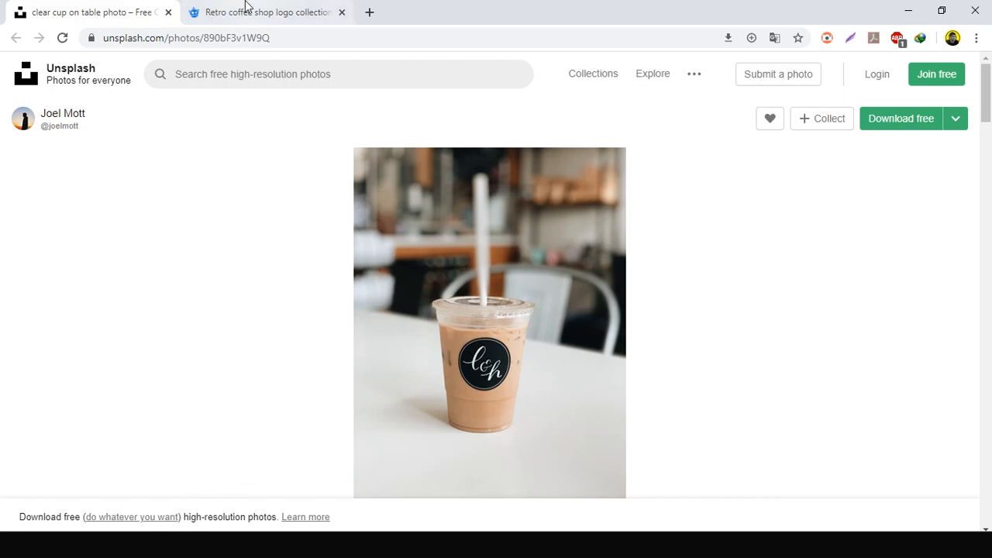
Switch to the browser and look over the retro coffee shop logo collection on Freepik.
left_click(246, 7)
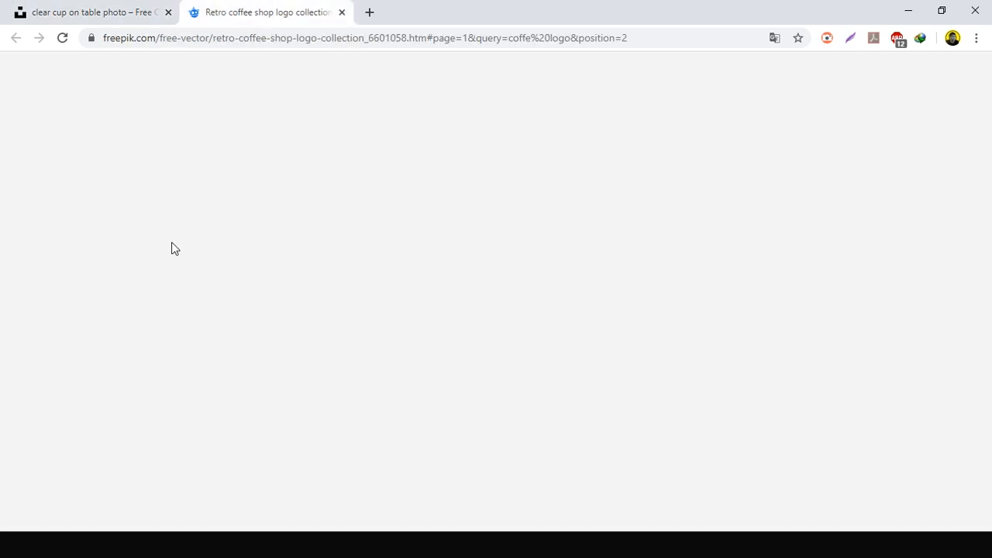
scroll(453, 287, "down", 5)
scroll(451, 281, "up", 3)
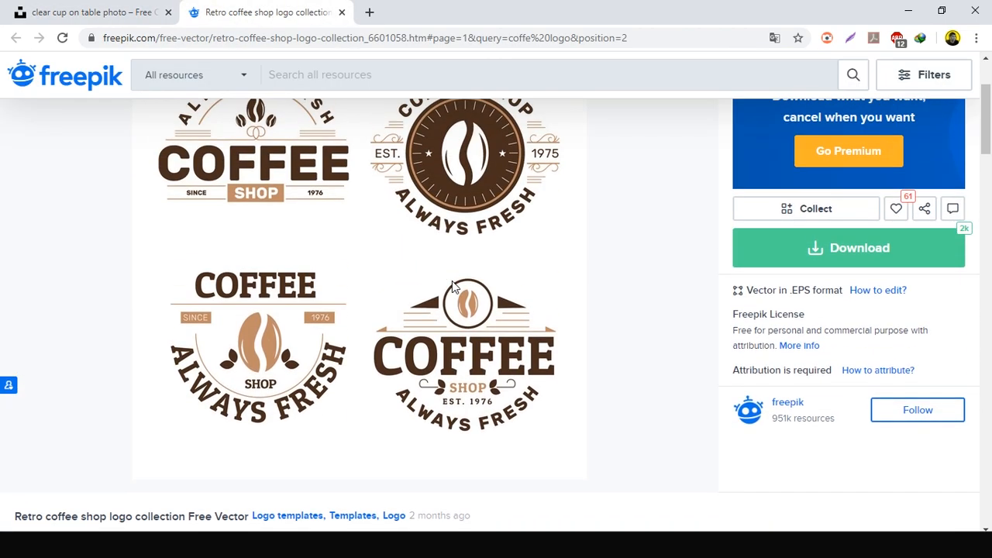
scroll(504, 283, "up", 2)
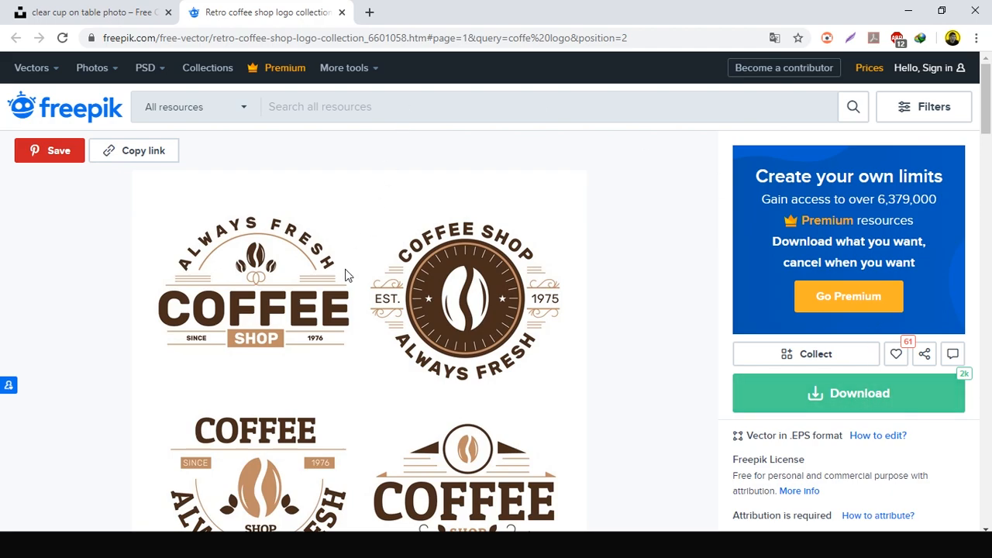
scroll(443, 268, "down", 3)
scroll(443, 269, "up", 2)
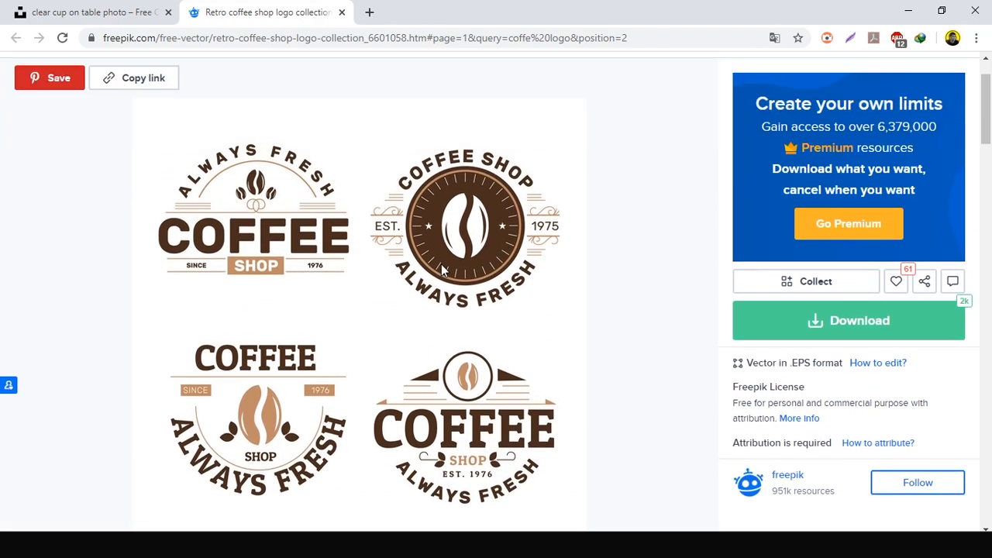
scroll(438, 268, "up", 1)
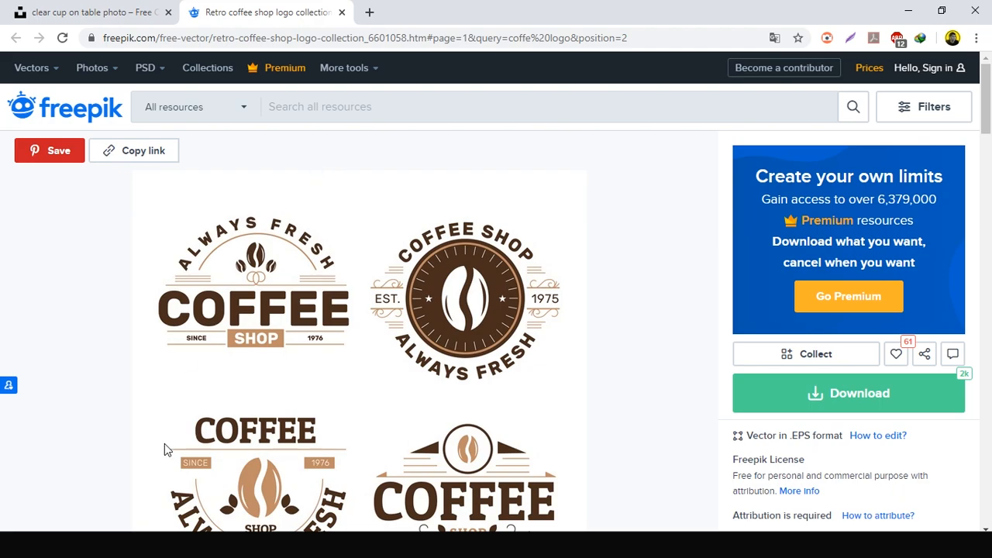
Return to Coffe Logo.ai in Illustrator, select the round Coffee Shop logo again, and activate the Direct Selection tool.
left_click(209, 545)
left_click(576, 321)
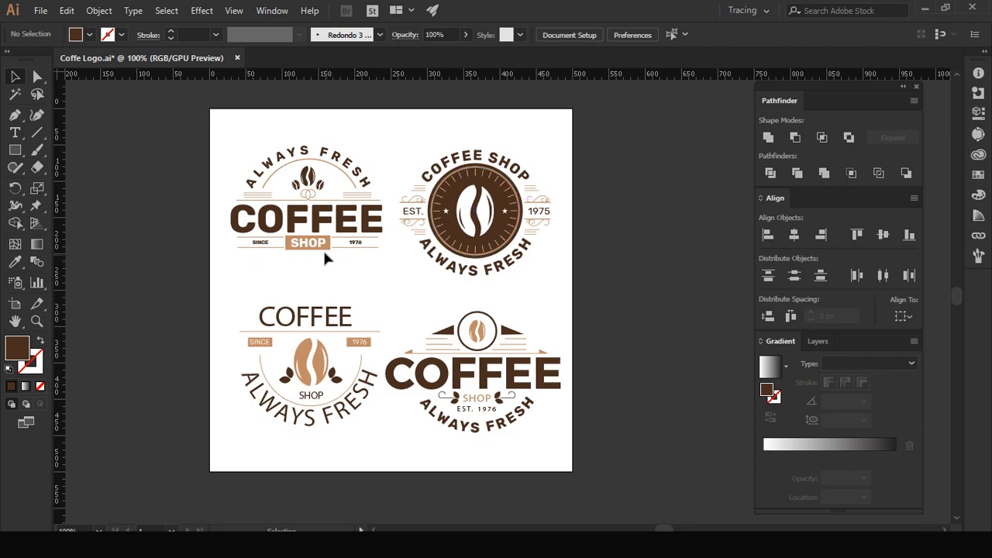
left_click_drag(411, 122, 585, 287)
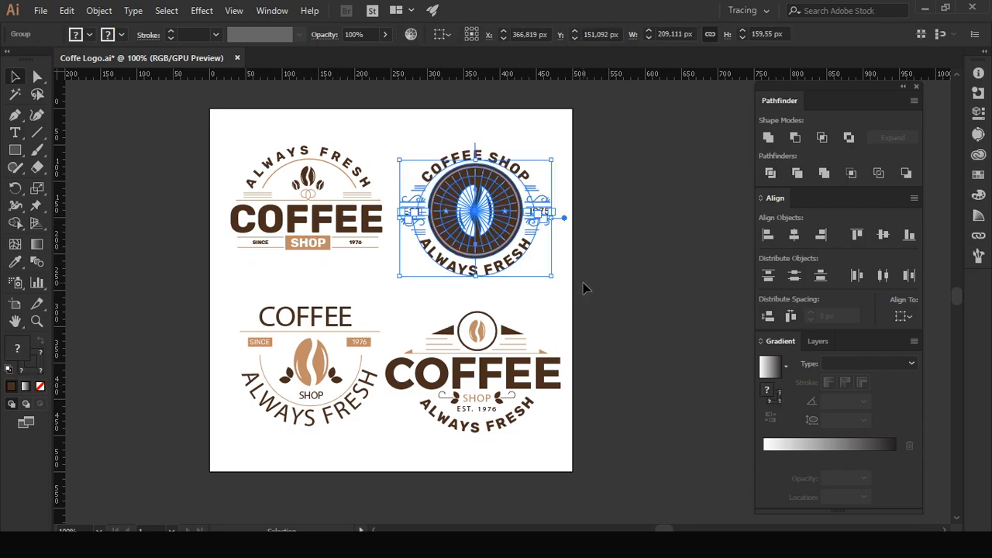
key("v")
key("a")
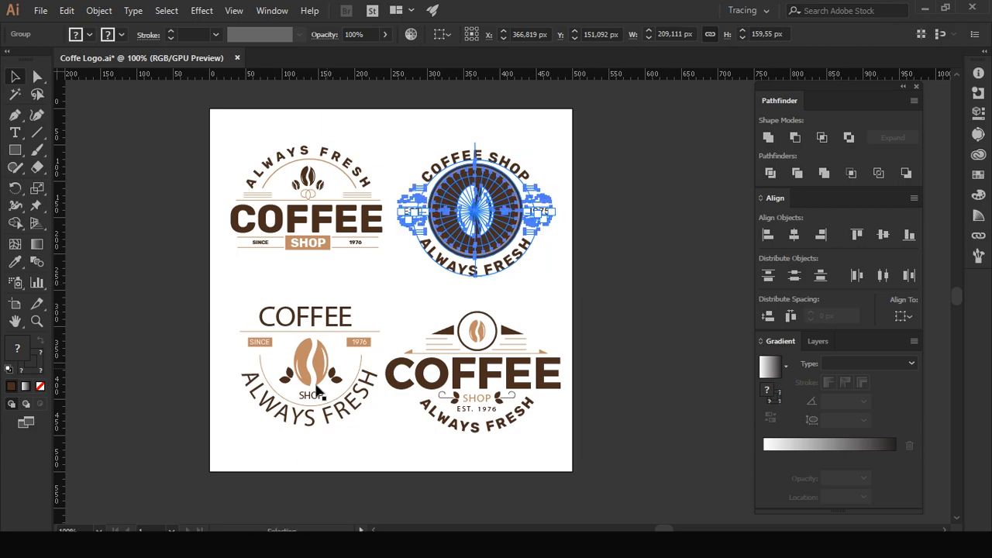
Switch to Replace Me.psb in Photoshop, paste the round logo as a Smart Object, and enlarge it to about 328%.
key("v")
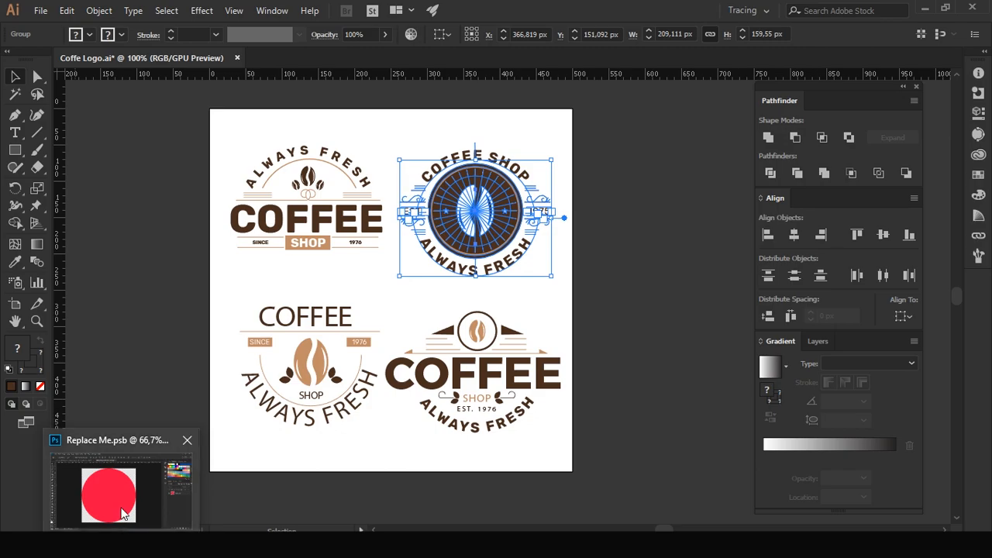
left_click(123, 508)
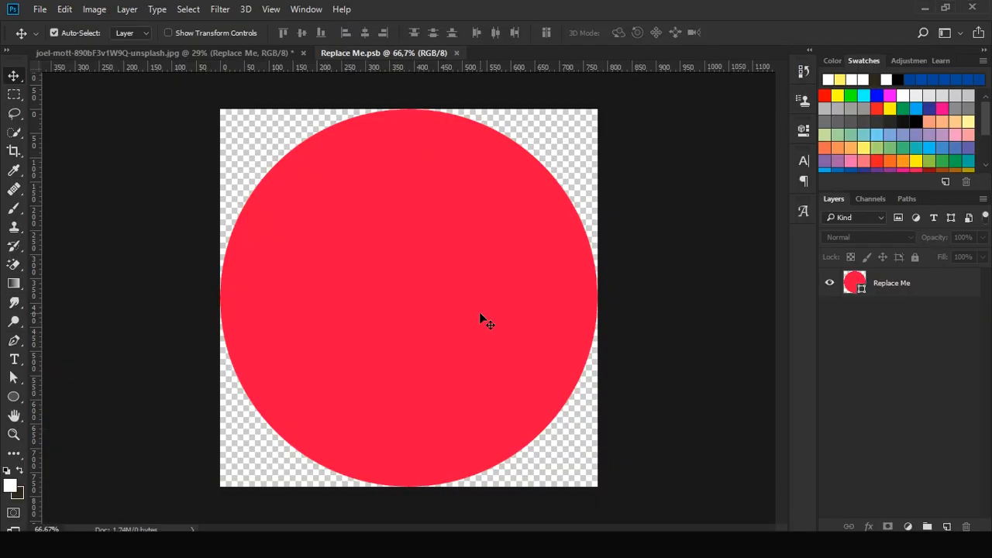
key("ctrl+v")
left_click(455, 169)
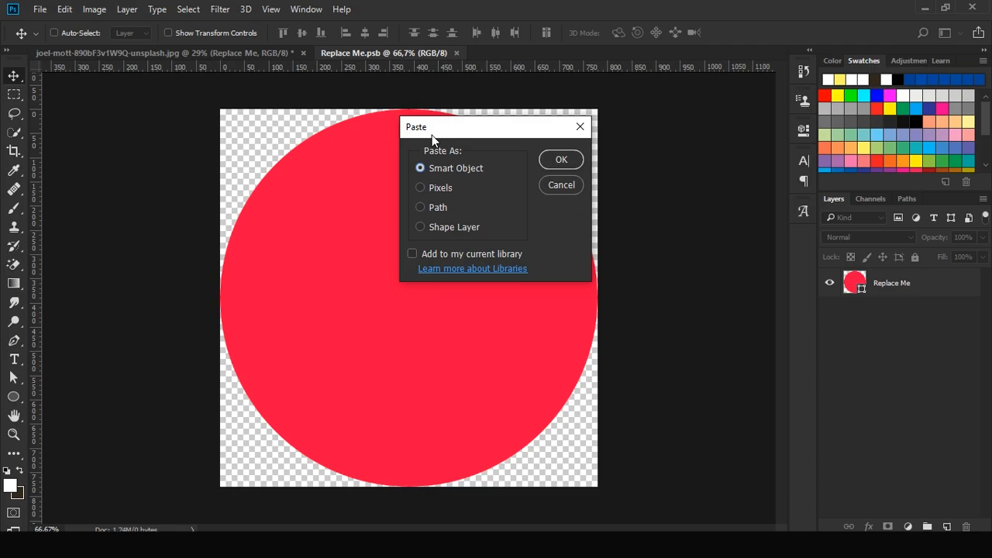
left_click_drag(439, 128, 482, 183)
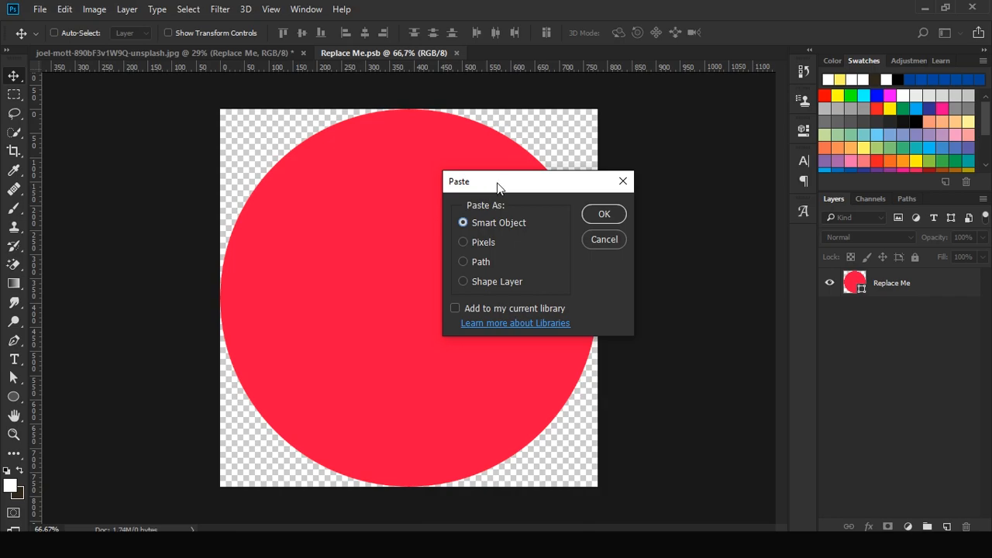
left_click_drag(498, 184, 585, 225)
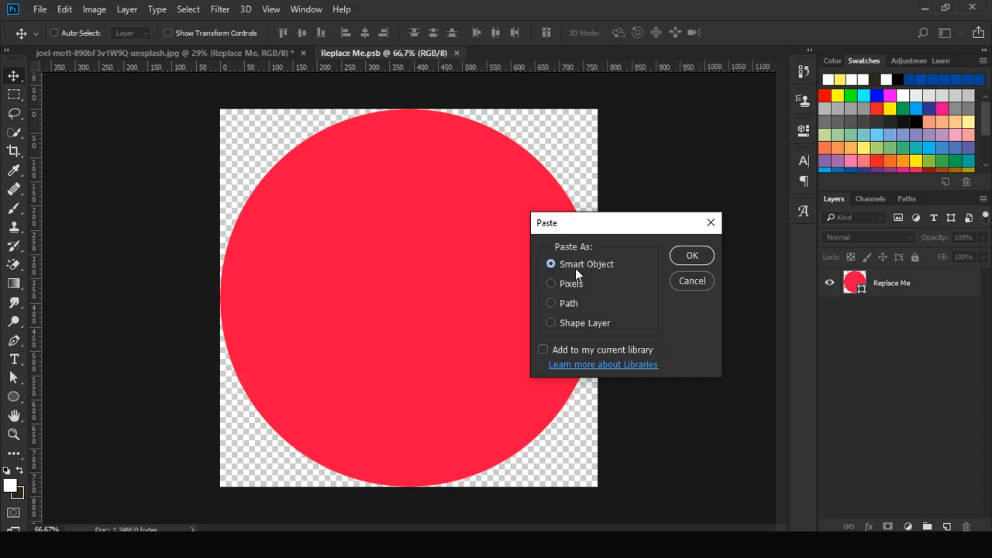
left_click(692, 254)
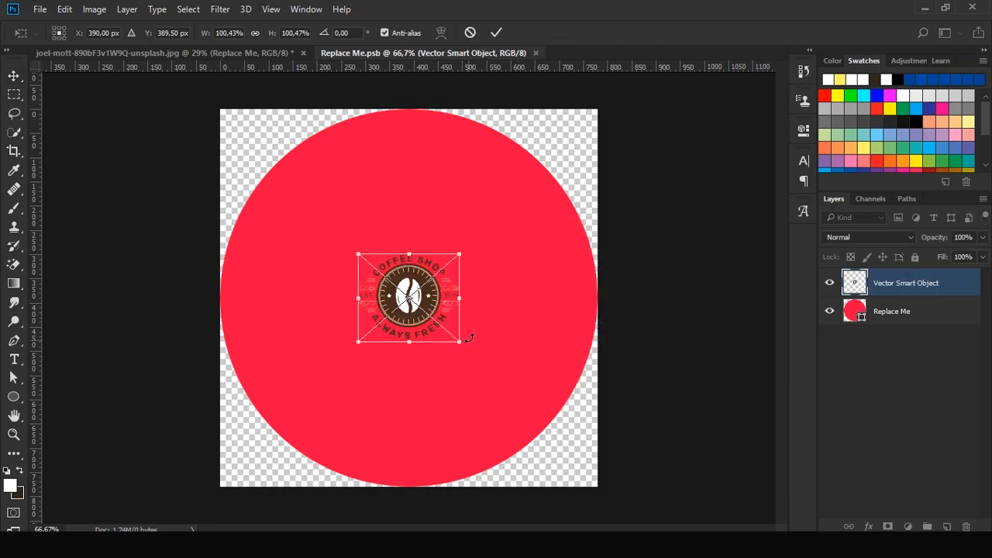
left_click_drag(460, 341, 573, 438)
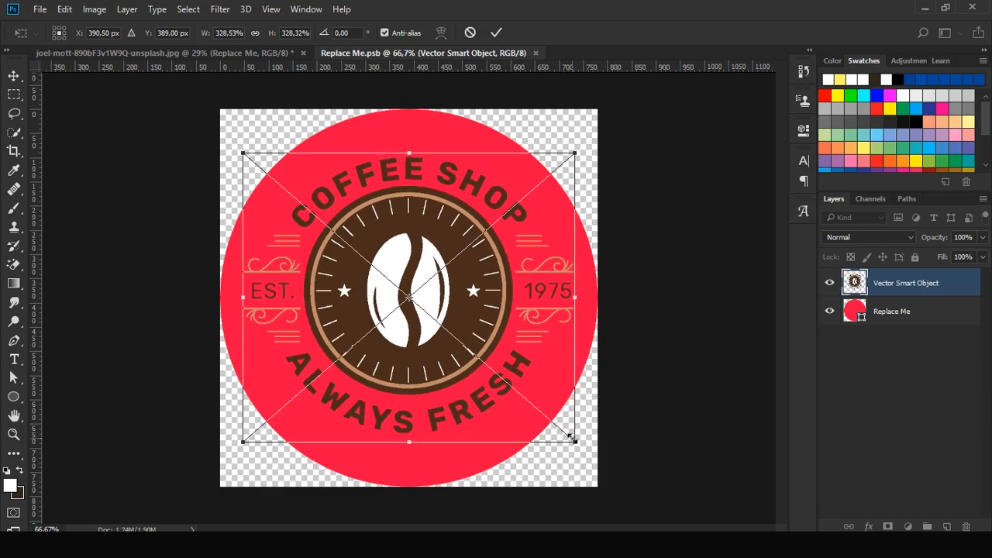
key("Return")
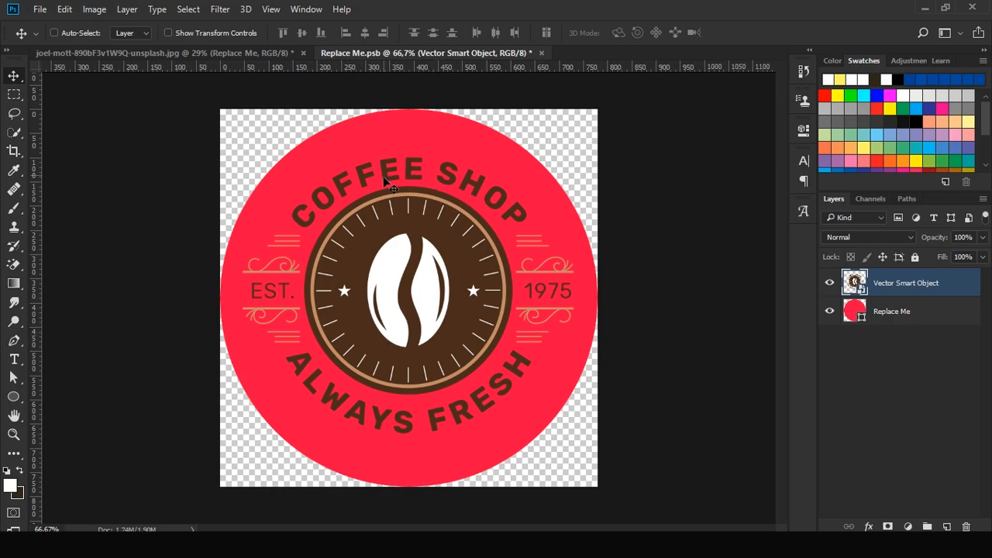
Open the pasted logo's smart object contents in Illustrator and select the arched COFFEE SHOP text inside its group.
double_click(862, 288)
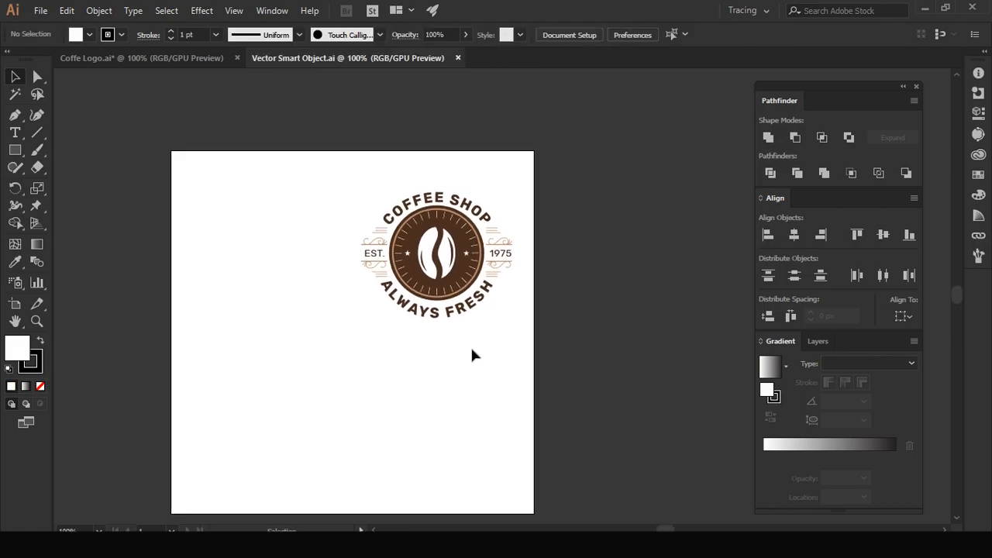
scroll(432, 244, "up", 3)
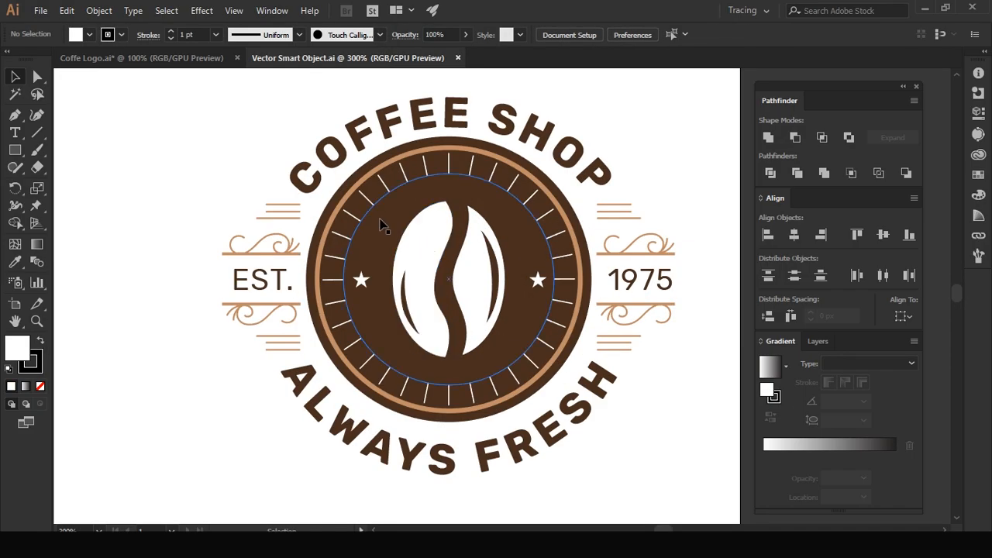
left_click(417, 114)
double_click(416, 114)
left_click_drag(422, 116, 399, 185)
left_click(511, 177)
left_click(485, 191, "ctrl")
left_click(485, 191)
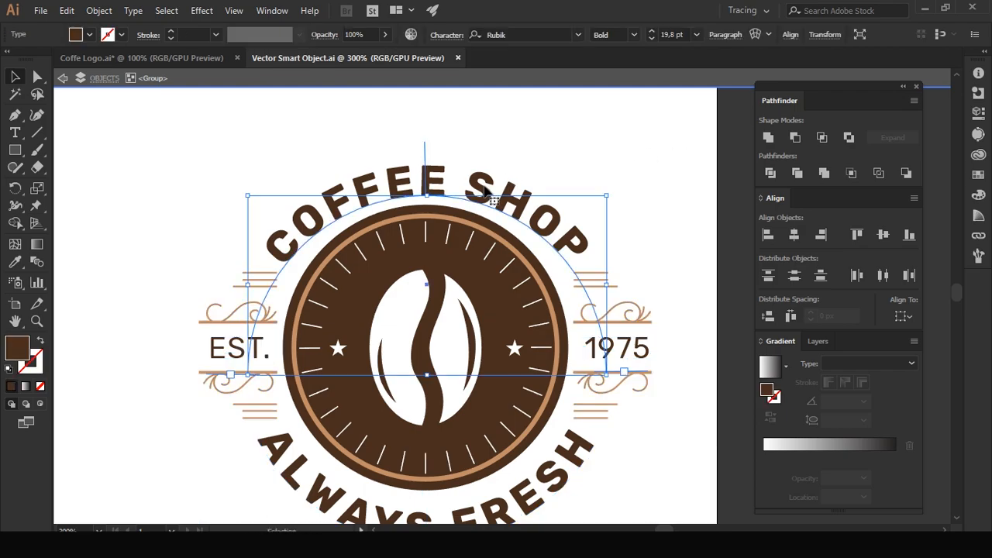
Set the COFFEE SHOP text's font to Montserrat Black, save Vector Smart Object.ai, and check the logo in Photoshop.
left_click(529, 35)
type("mont")
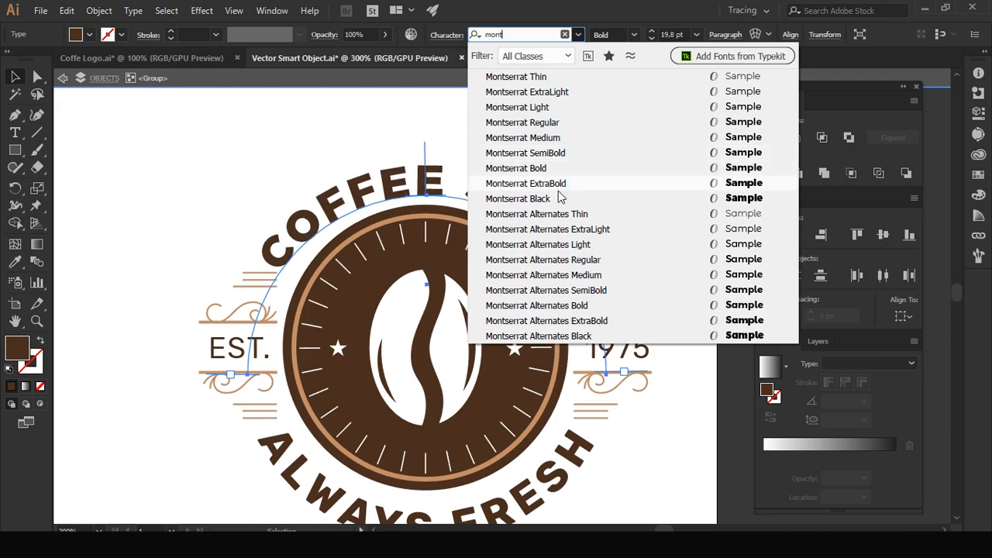
left_click(558, 199)
left_click(631, 159)
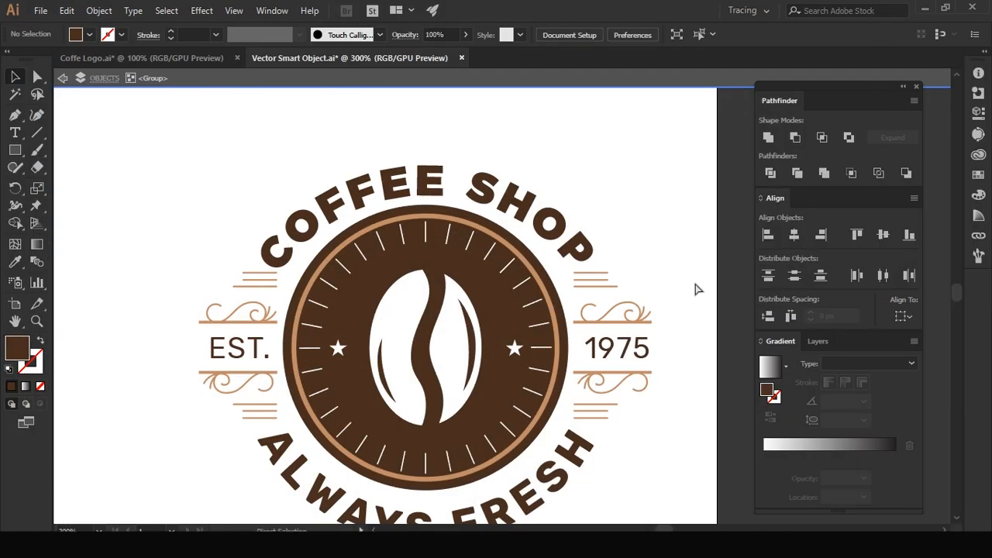
key("Escape")
key("ctrl+s")
key("alt+Tab")
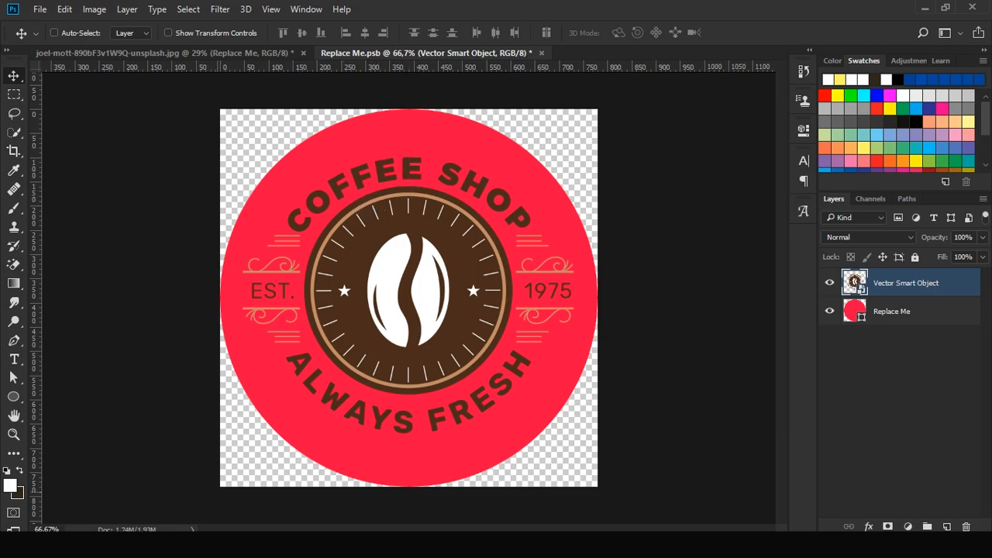
Return to Illustrator, change the COFFEE SHOP text's font to Bodoni MT Black, and save Vector Smart Object.ai.
key("alt+Tab")
scroll(604, 222, "down", 1)
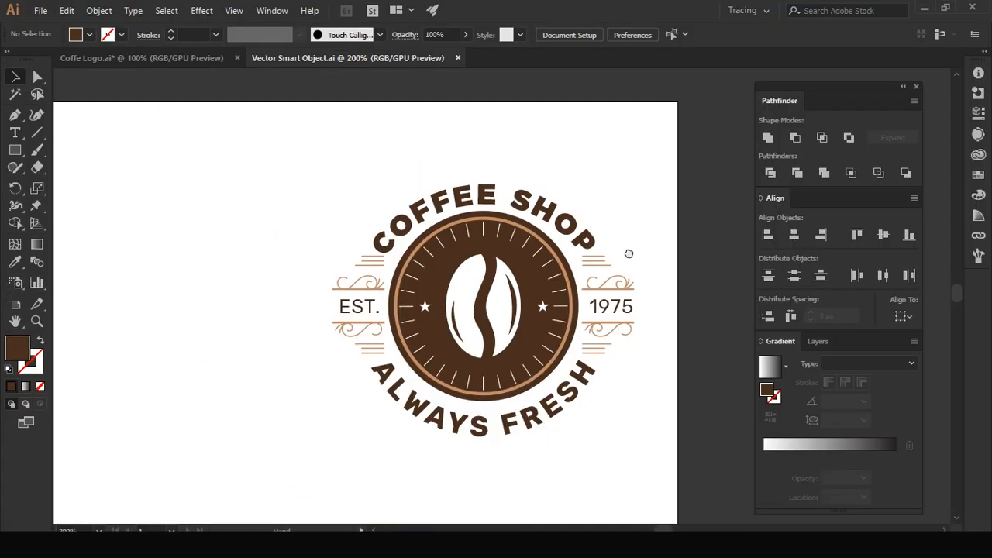
left_click_drag(638, 257, 605, 246)
left_click(535, 212)
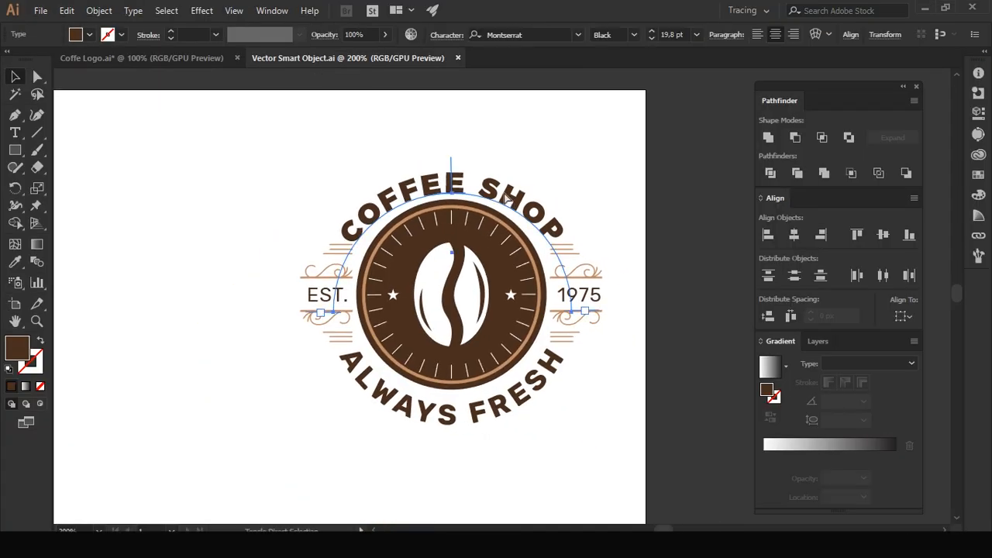
left_click(564, 35)
type("bodo")
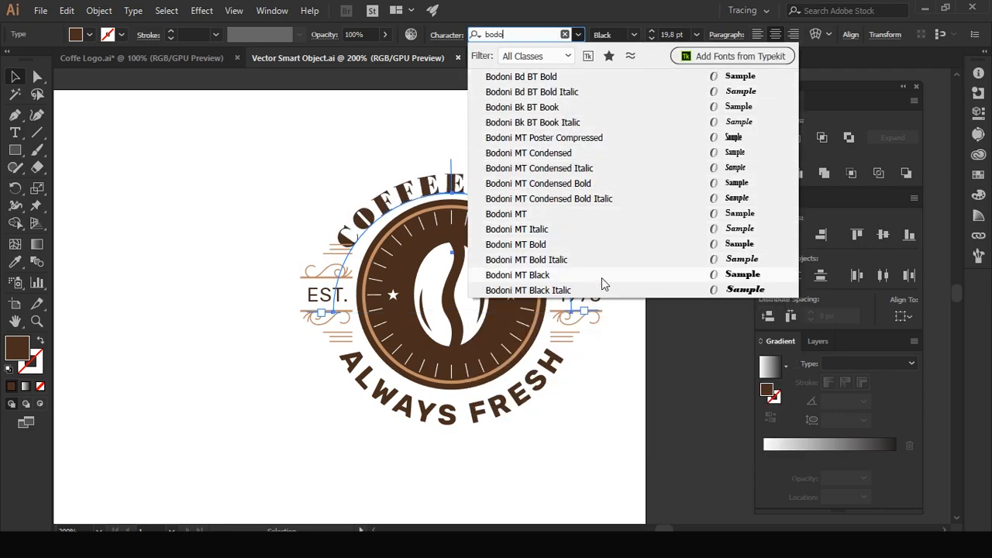
left_click(606, 280)
left_click(645, 208)
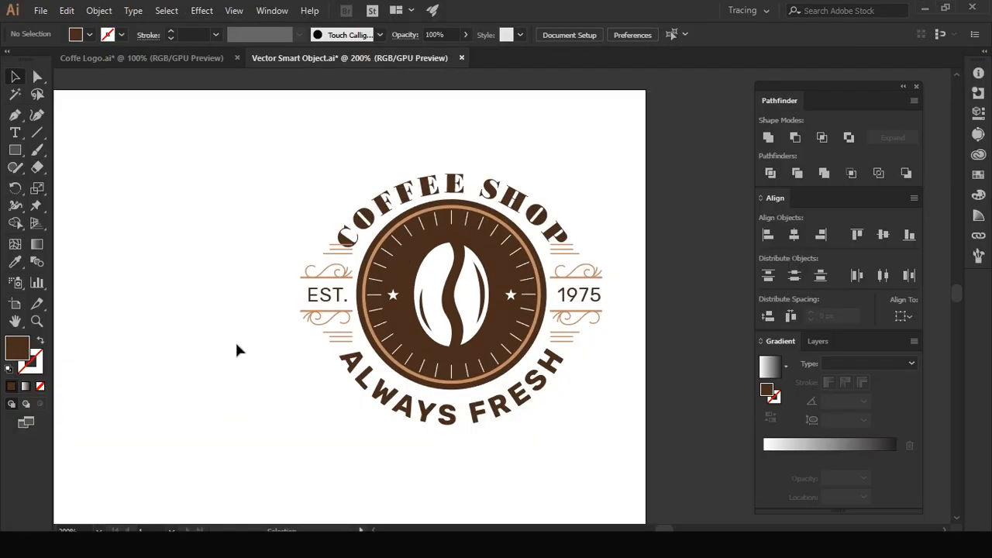
key("ctrl+s")
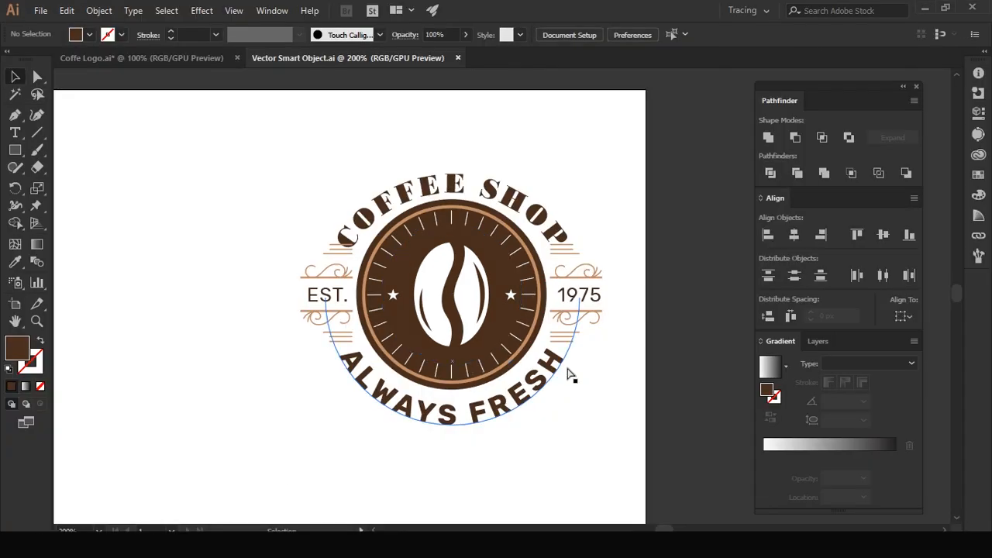
Undo the last font change on the COFFEE SHOP text and save Vector Smart Object.ai again.
key("ctrl+z")
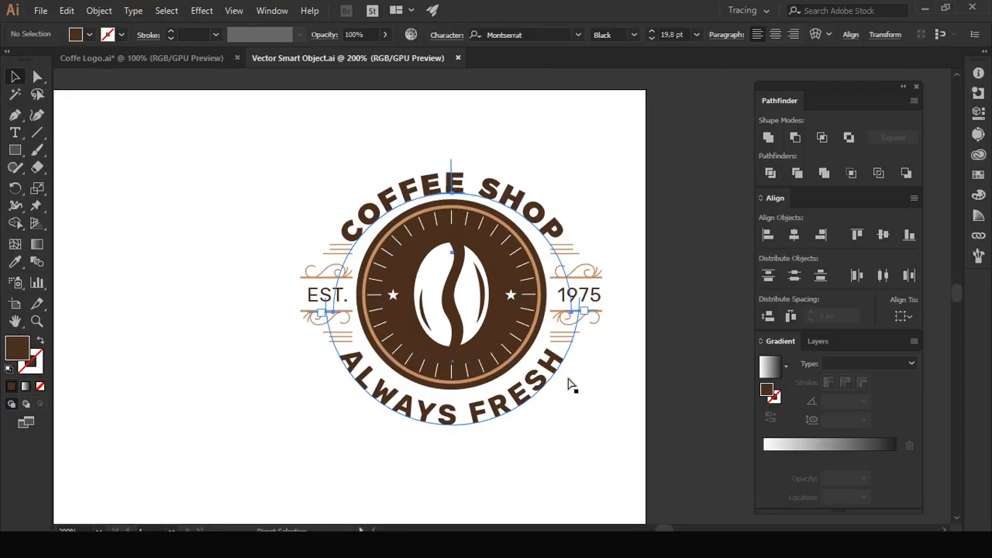
left_click(633, 413)
key("ctrl+s")
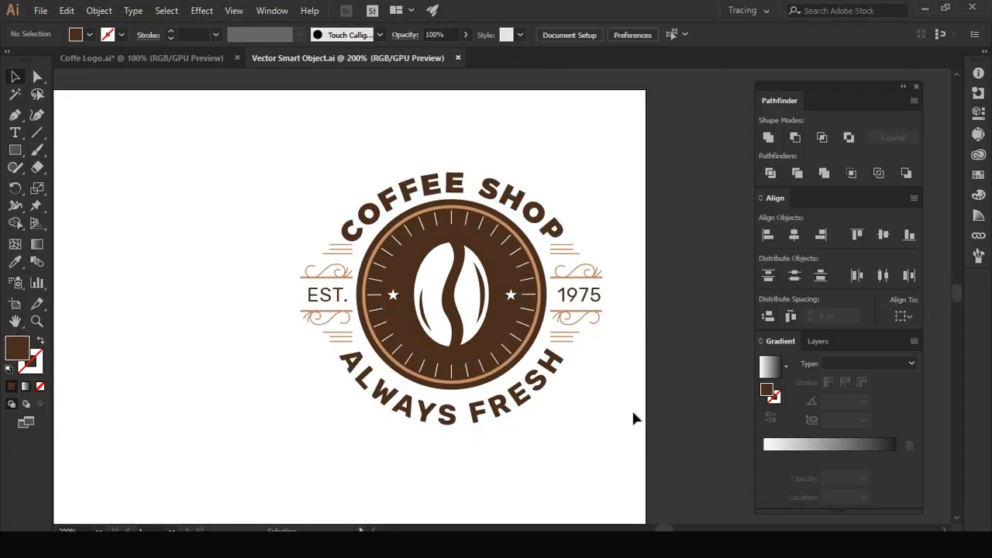
Switch to Photoshop, hide the red circle layer in Replace Me.psb, save it, and go to the cup photo document.
mouse_move(124, 543)
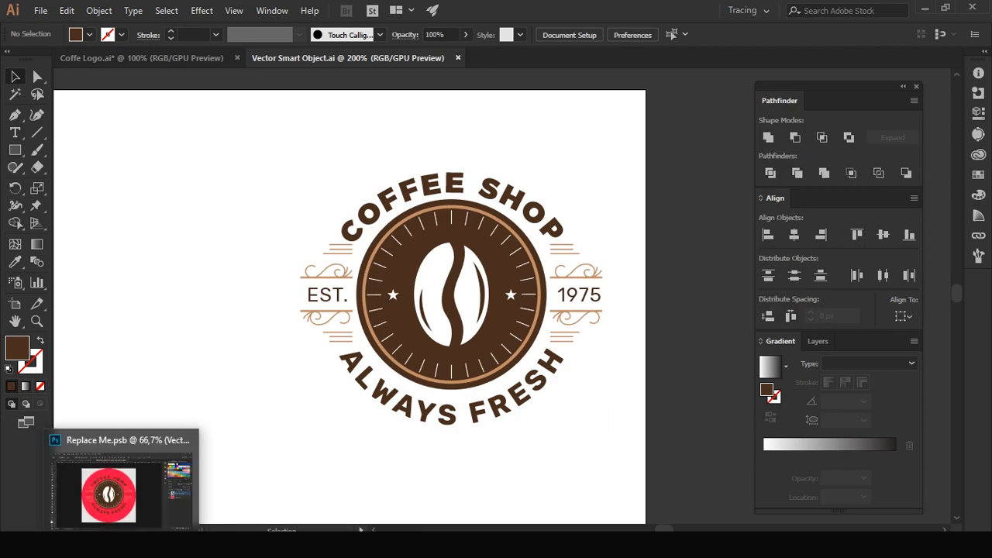
left_click(120, 480)
left_click(891, 379)
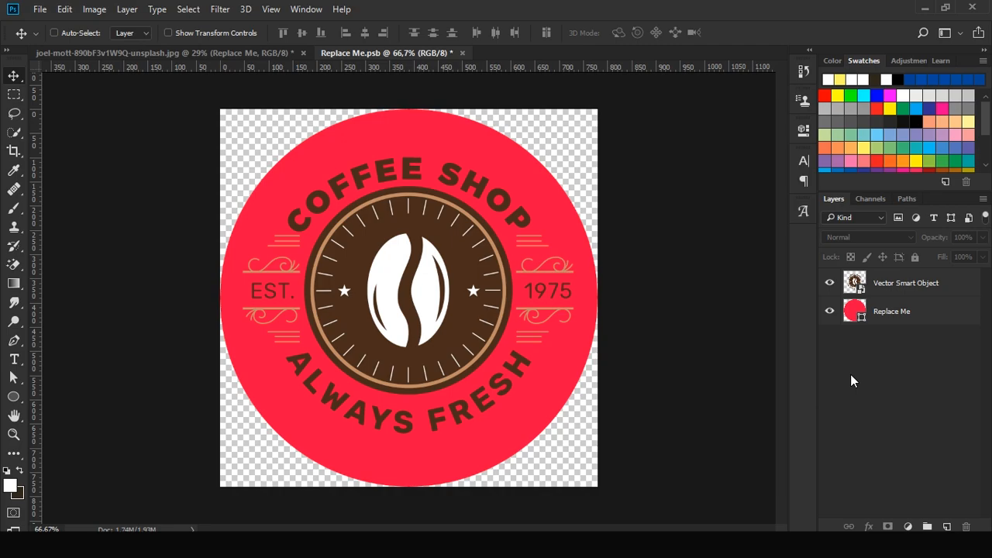
left_click(829, 312)
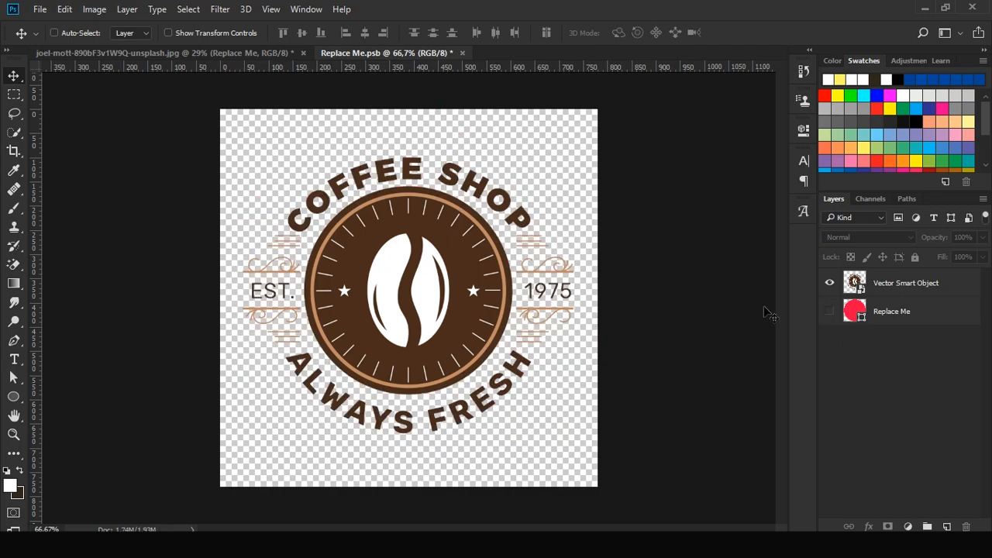
key("ctrl+s")
left_click(263, 53)
left_click(883, 415)
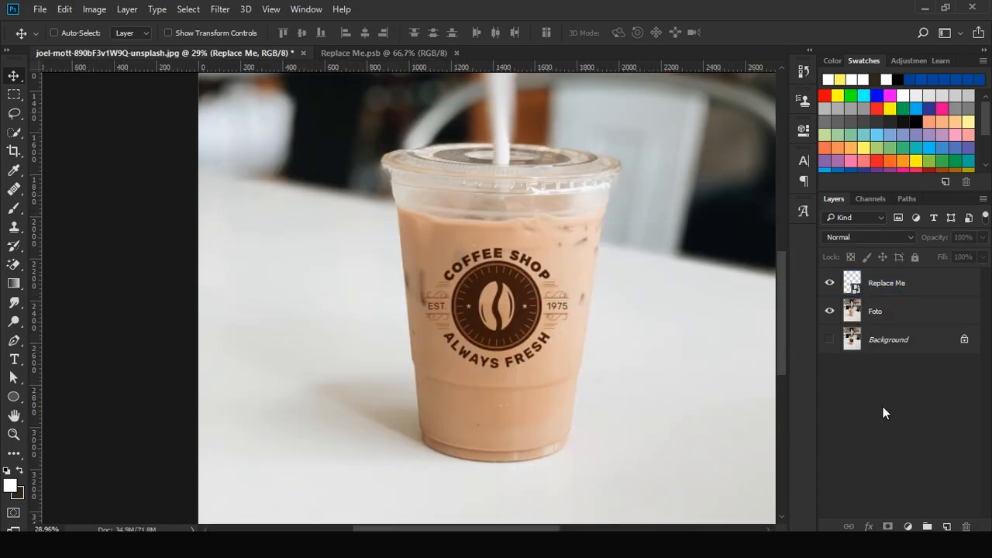
Examine the new logo on the cup up close and within the whole photo.
scroll(502, 302, "down", 3)
scroll(540, 305, "down", 1)
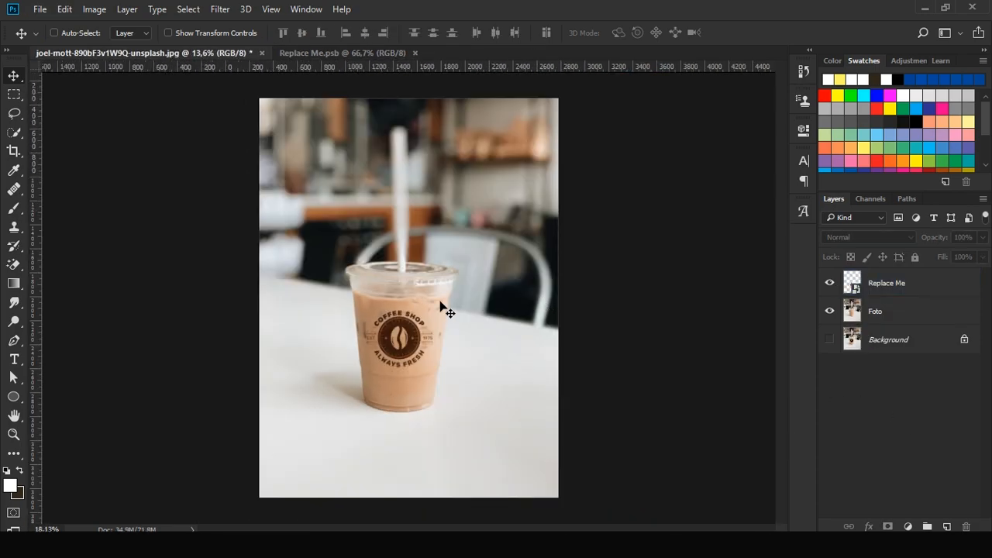
scroll(442, 305, "up", 3)
scroll(391, 357, "up", 1)
scroll(373, 359, "up", 1)
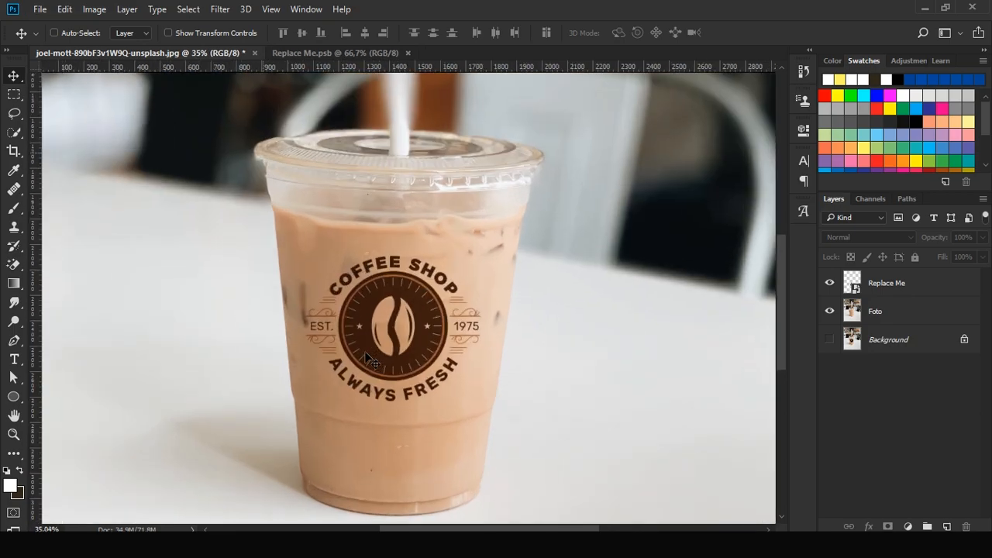
scroll(416, 316, "down", 2)
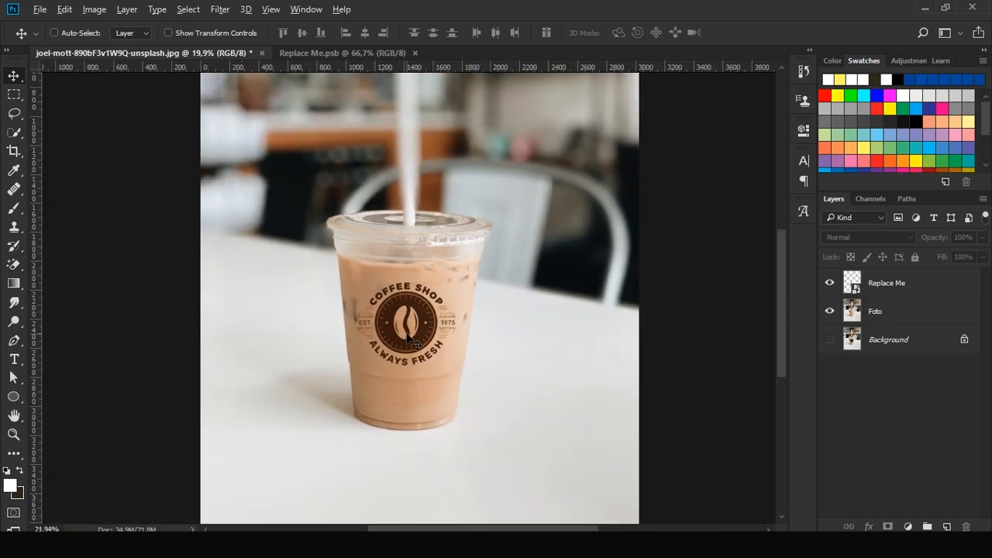
scroll(430, 324, "up", 2)
scroll(465, 326, "down", 2)
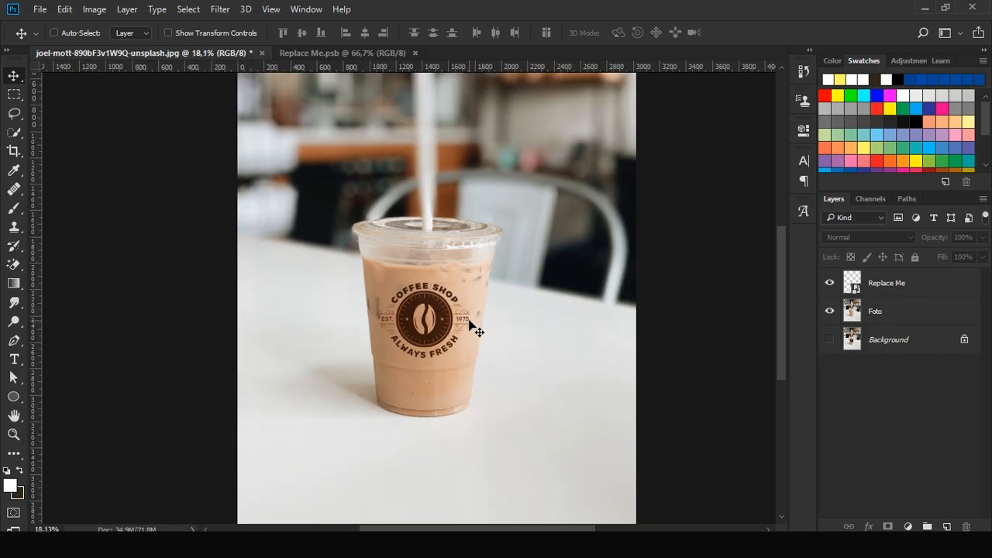
scroll(503, 318, "down", 3)
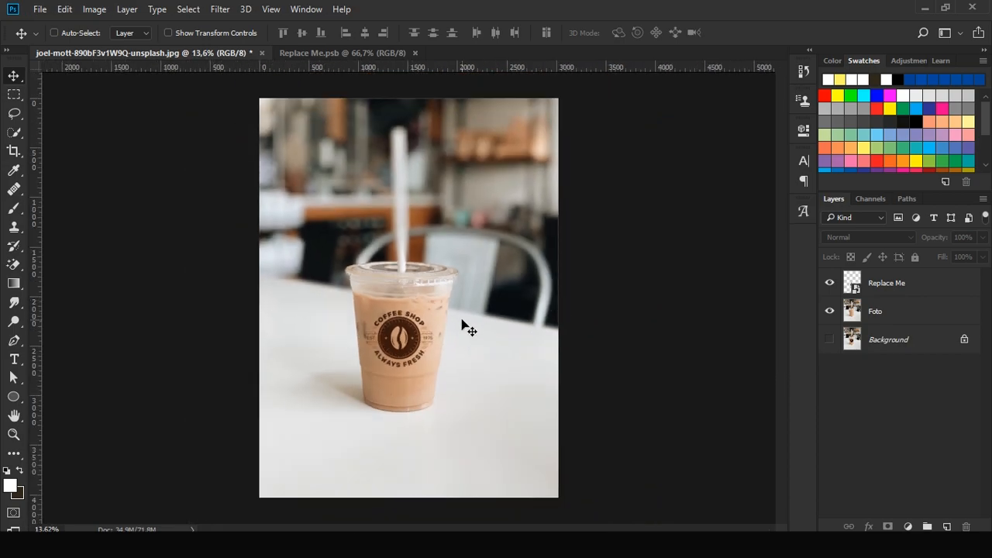
Crop the cup photo to a 1:1 square framing the cup, removing strips above and below it.
key("c")
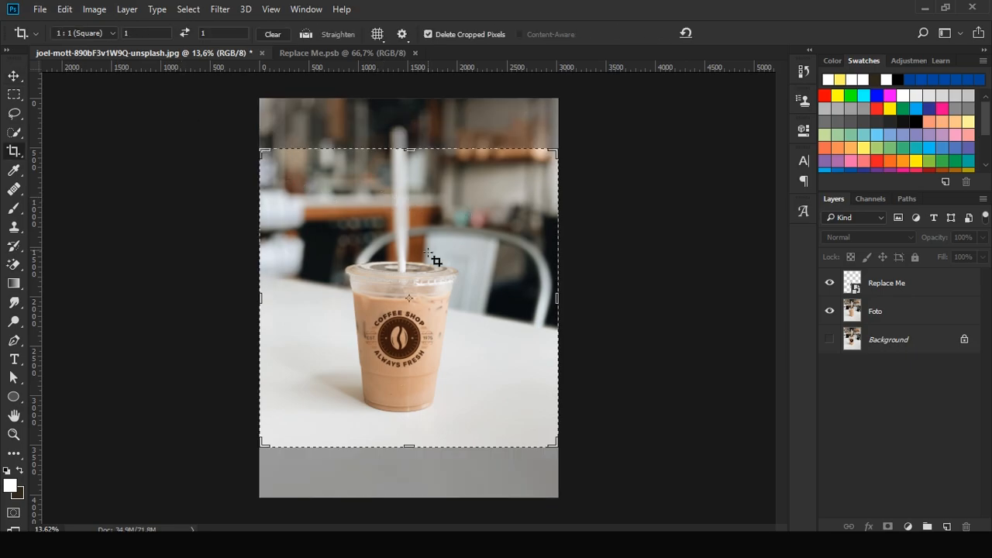
left_click(479, 230)
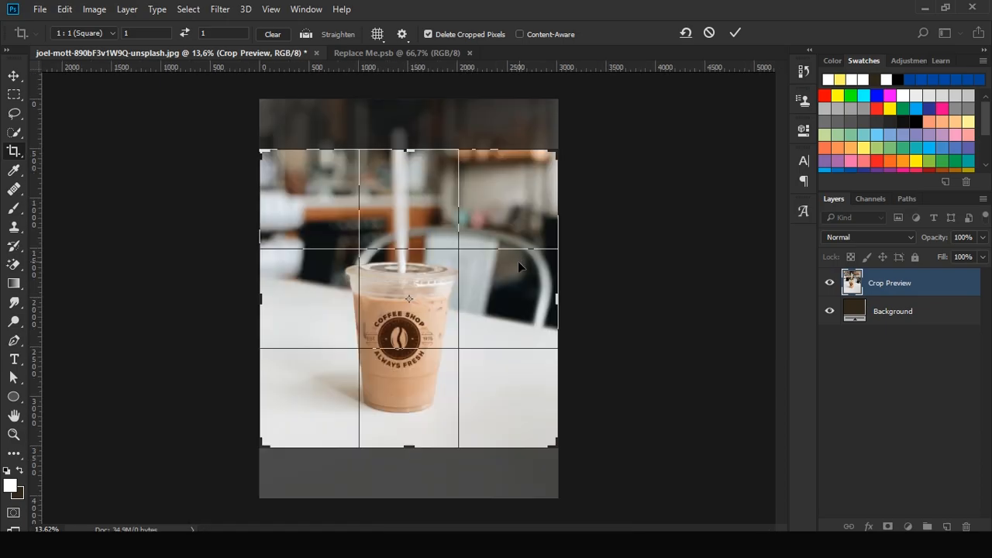
left_click_drag(409, 300, 409, 311)
left_click(734, 34)
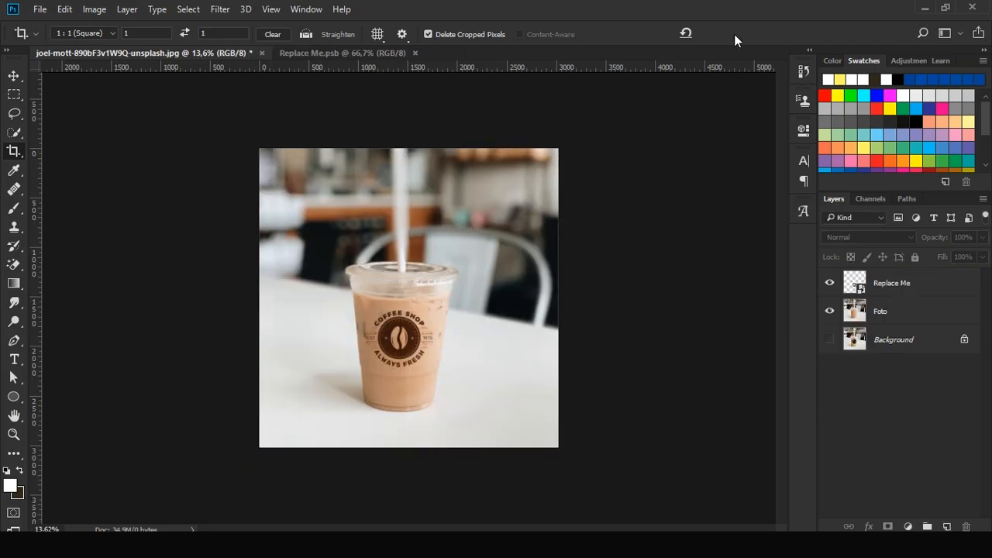
Inspect the logo on the cropped photo and select the Replace Me layer.
scroll(425, 344, "up", 3)
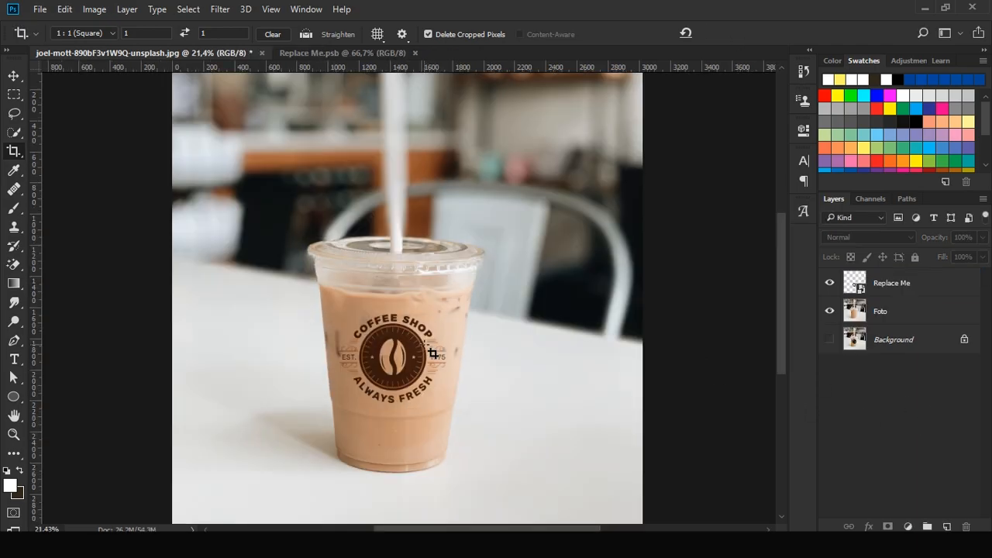
scroll(417, 302, "down", 2)
left_click(917, 287)
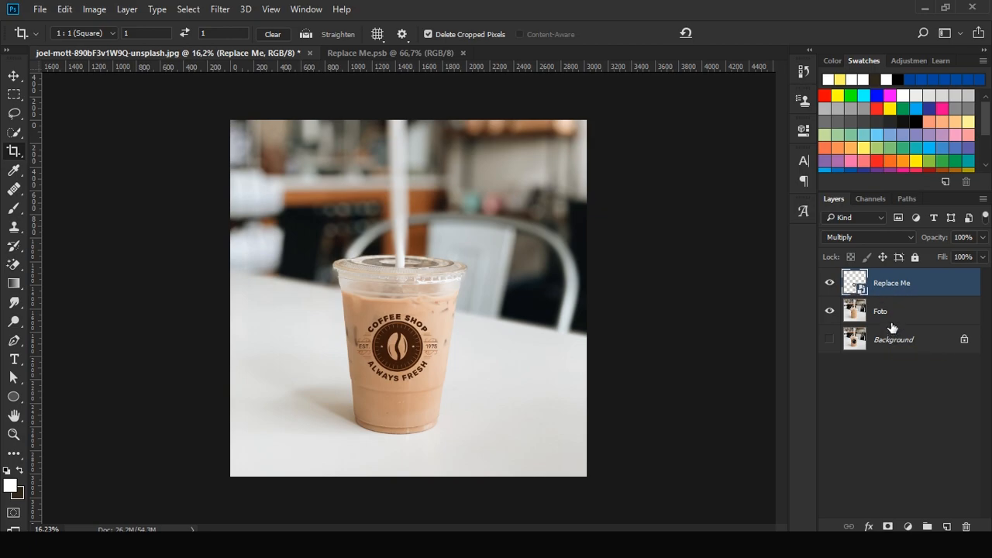
Add a new layer above Replace Me and paint a soft white glow over the photo's upper-right corner with a 4700 px brush.
left_click(947, 526)
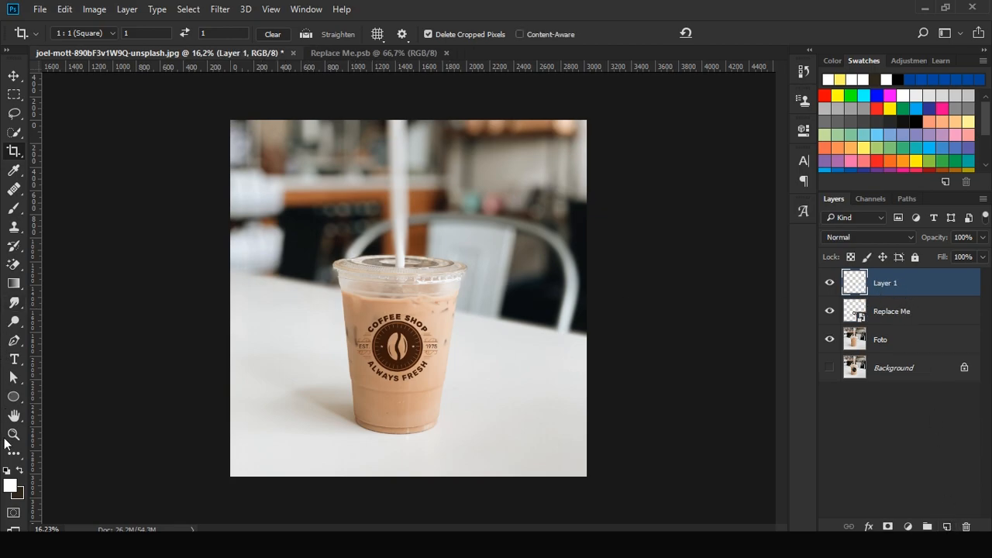
key("b")
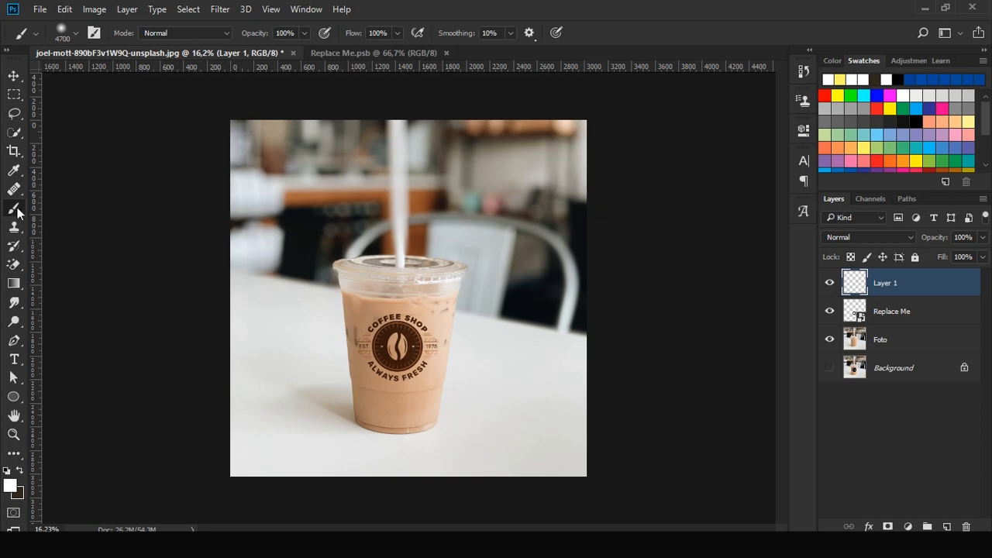
left_click(70, 209)
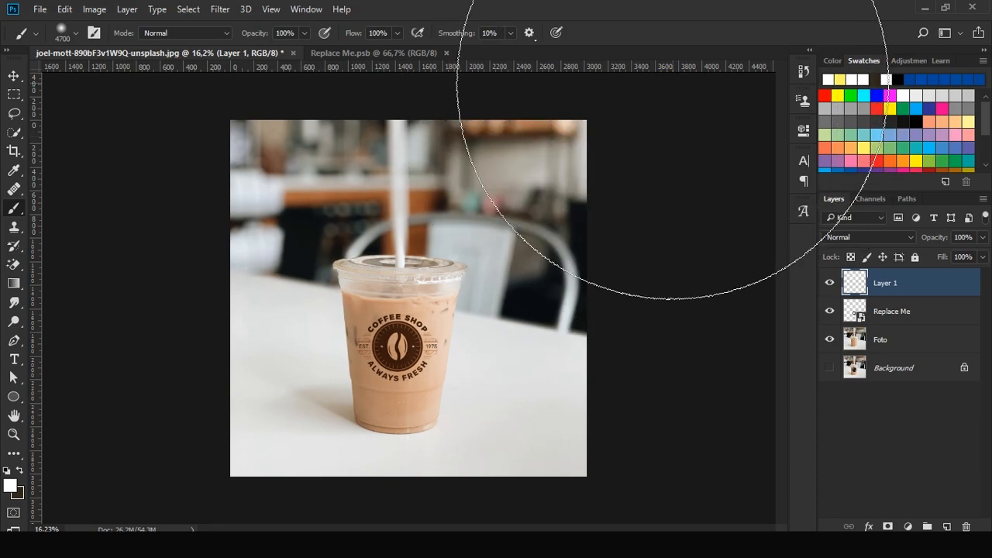
key("v")
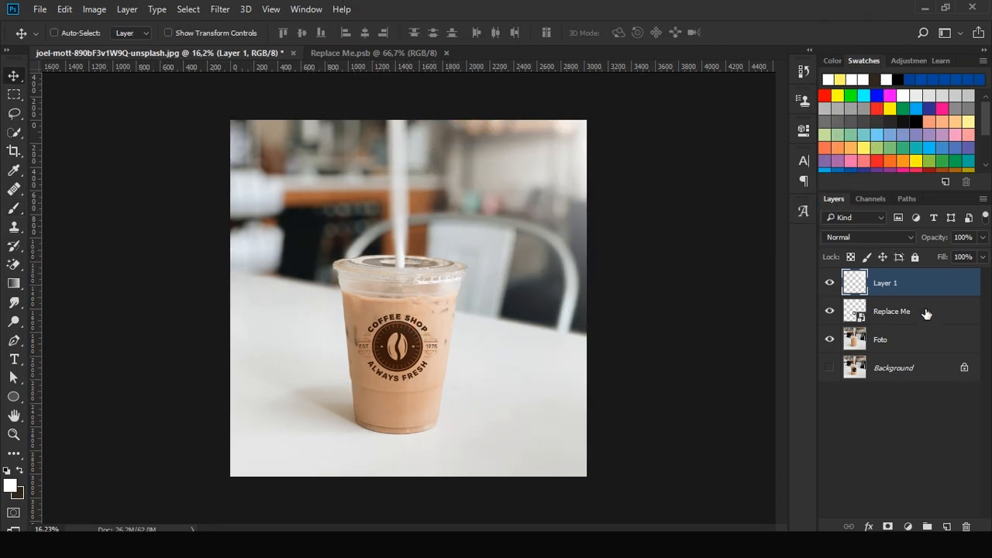
Compare the photo with and without the white glow by toggling Layer 1's visibility, leaving it shown and no layer selected.
left_click(891, 433)
left_click(829, 280)
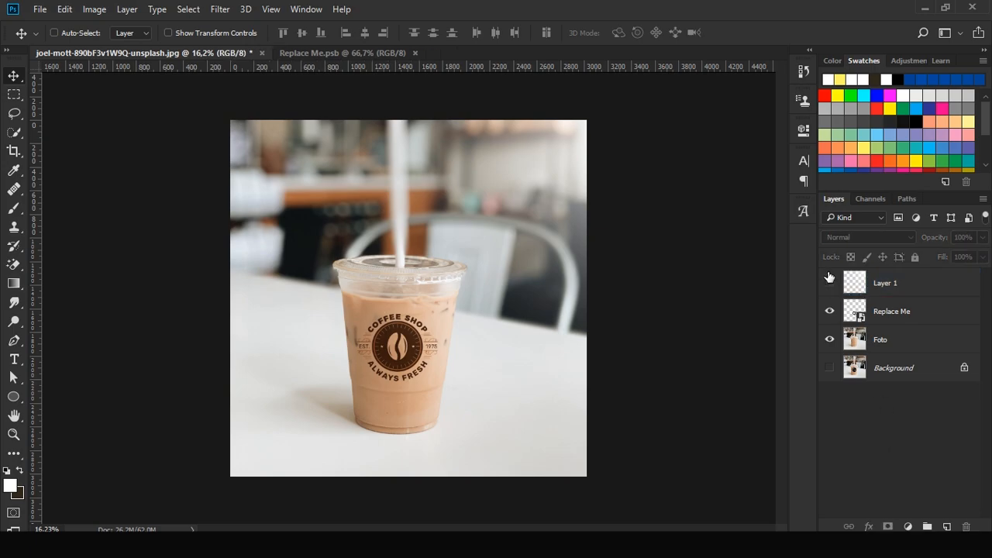
left_click(829, 281)
left_click(830, 282)
left_click(831, 282)
left_click(832, 283)
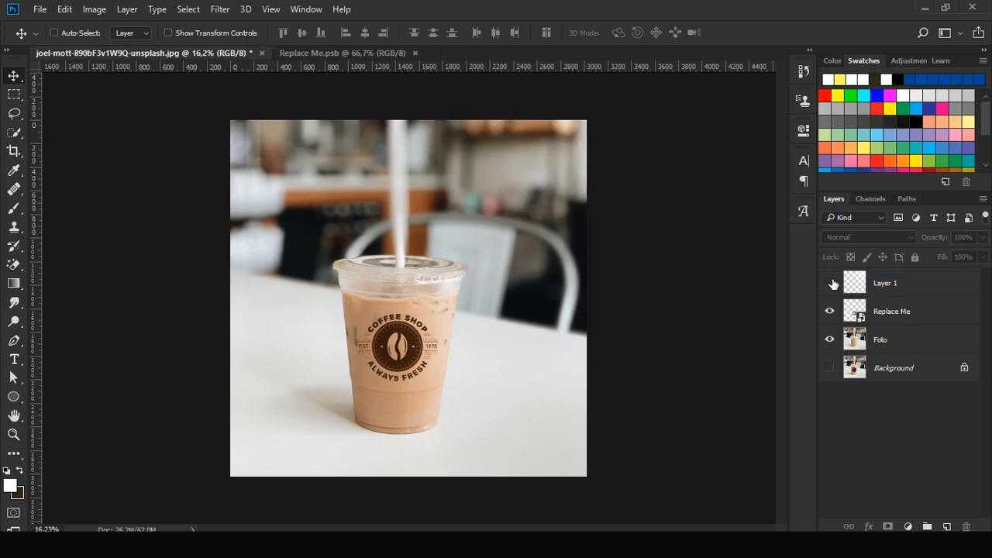
left_click(833, 284)
left_click(885, 284)
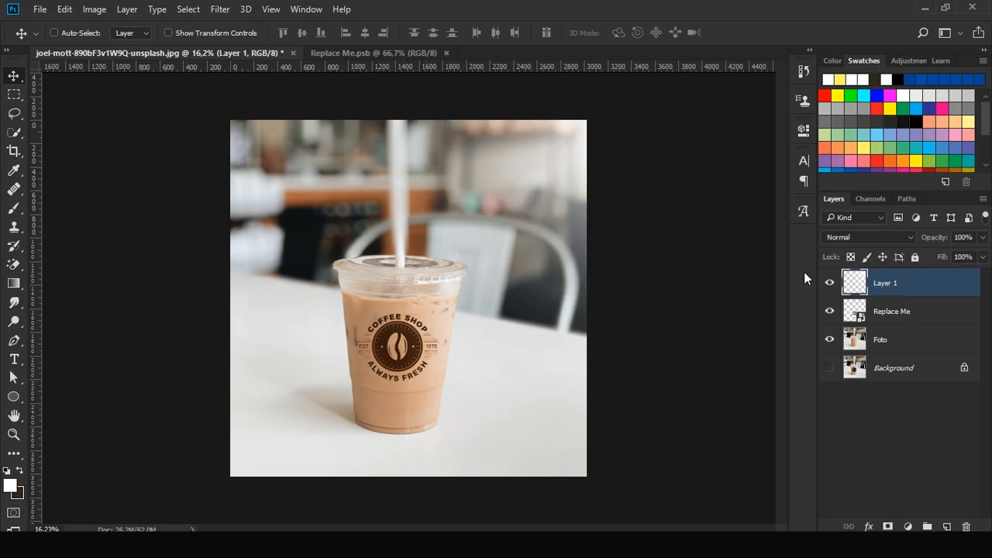
left_click(934, 444)
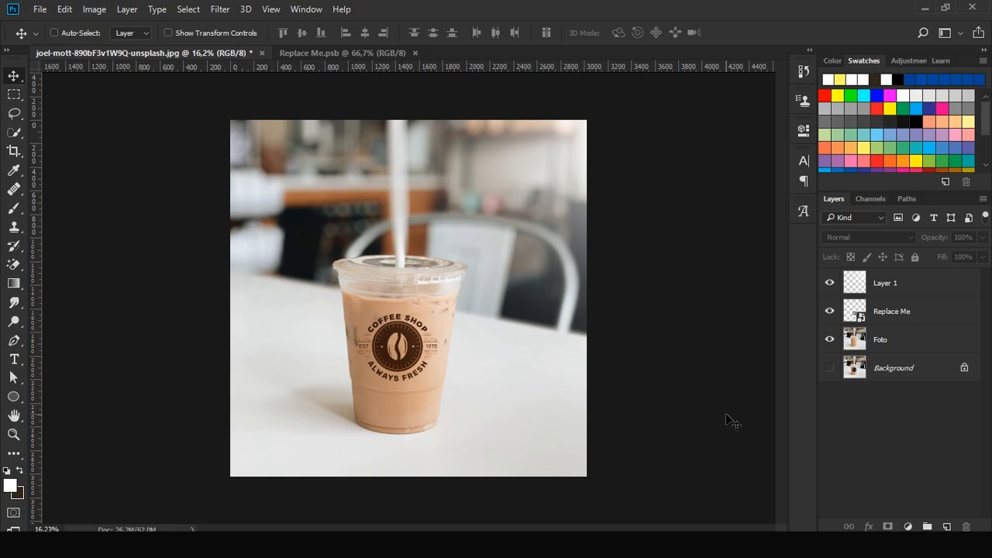